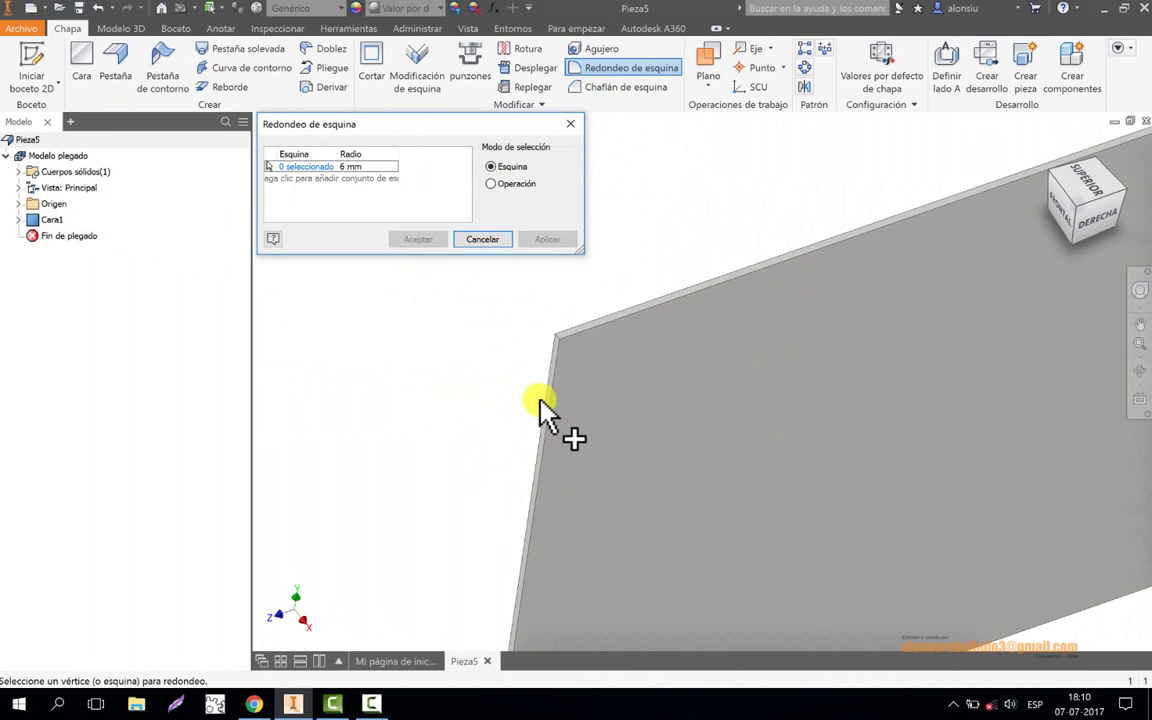
- Round all four corners of the sheet metal plate with a 6 mm corner radius
left_click(558, 338)
scroll(580, 342, "down", 5)
scroll(566, 415, "up", 4)
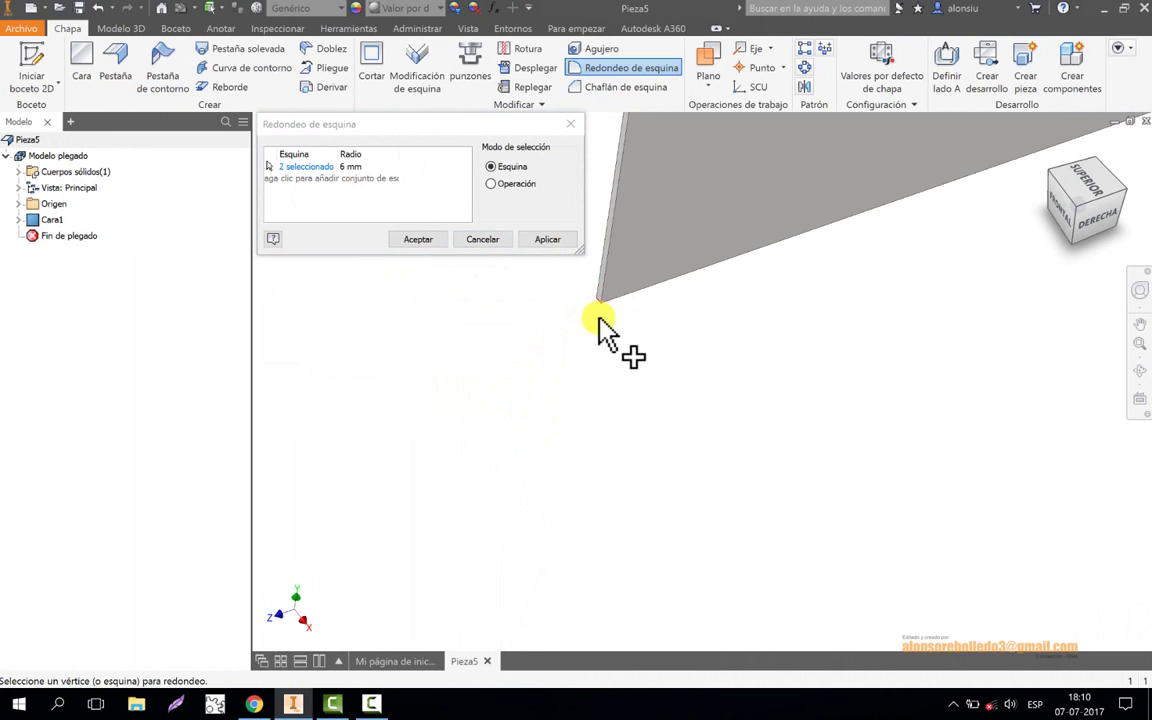
left_click(598, 303)
scroll(602, 470, "down", 2)
scroll(818, 392, "up", 3)
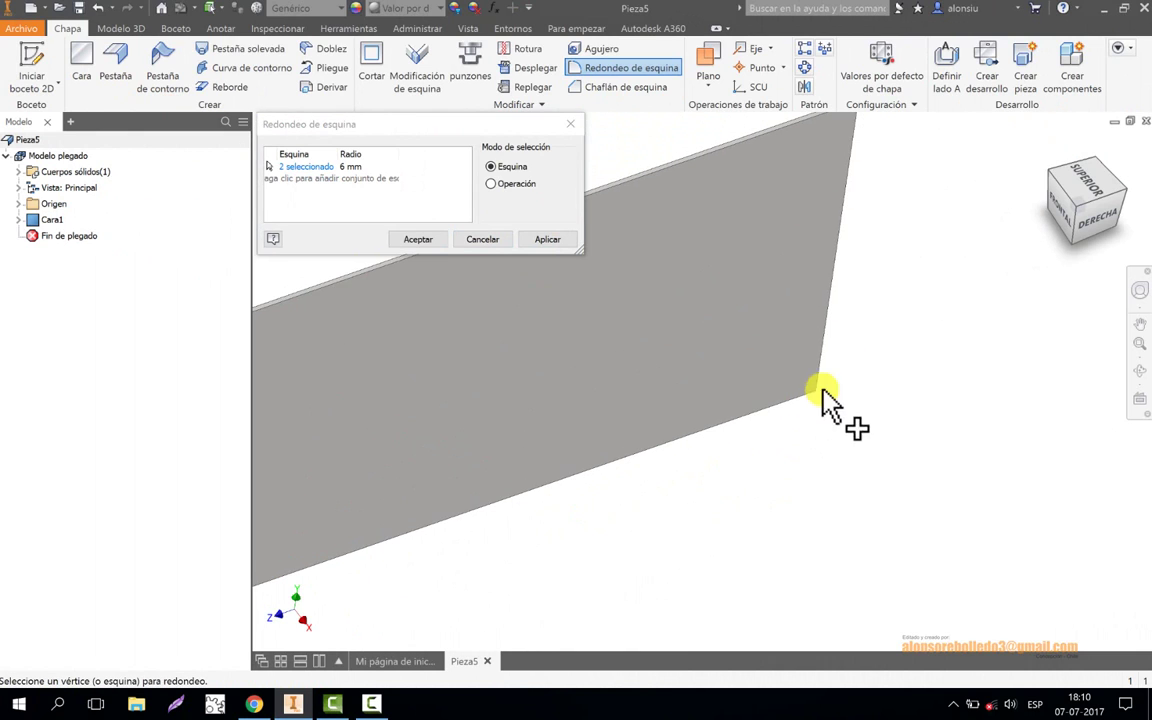
left_click(812, 398)
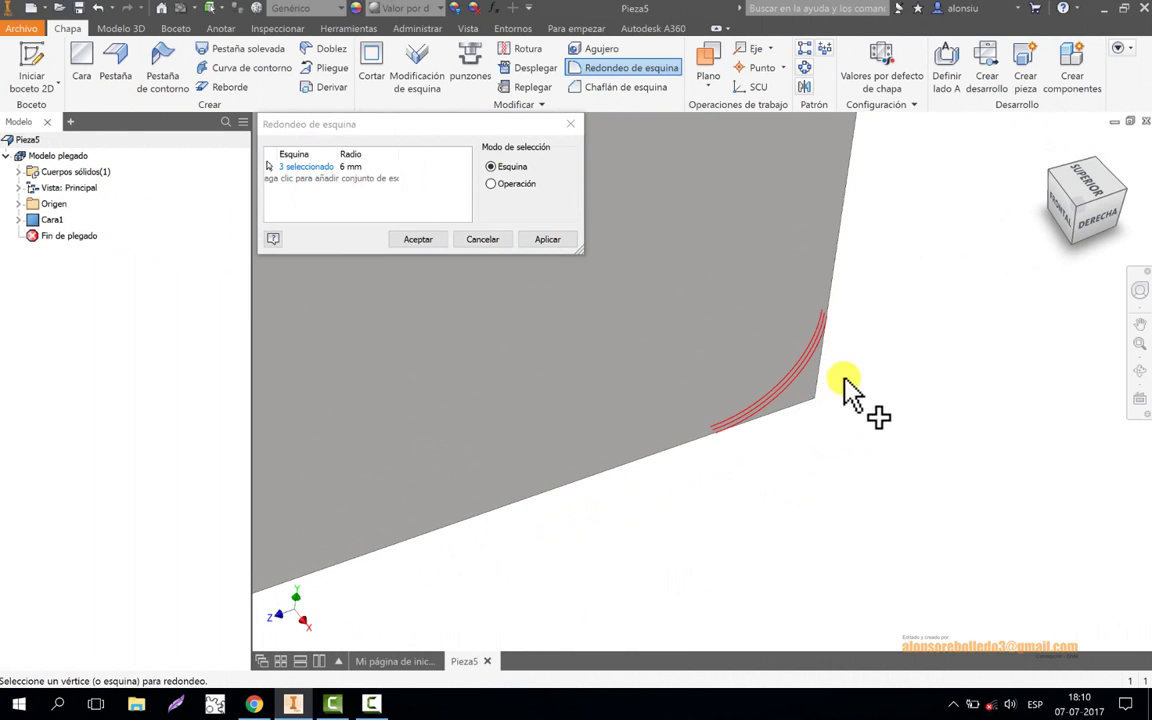
middle_click_drag(843, 380, 845, 185)
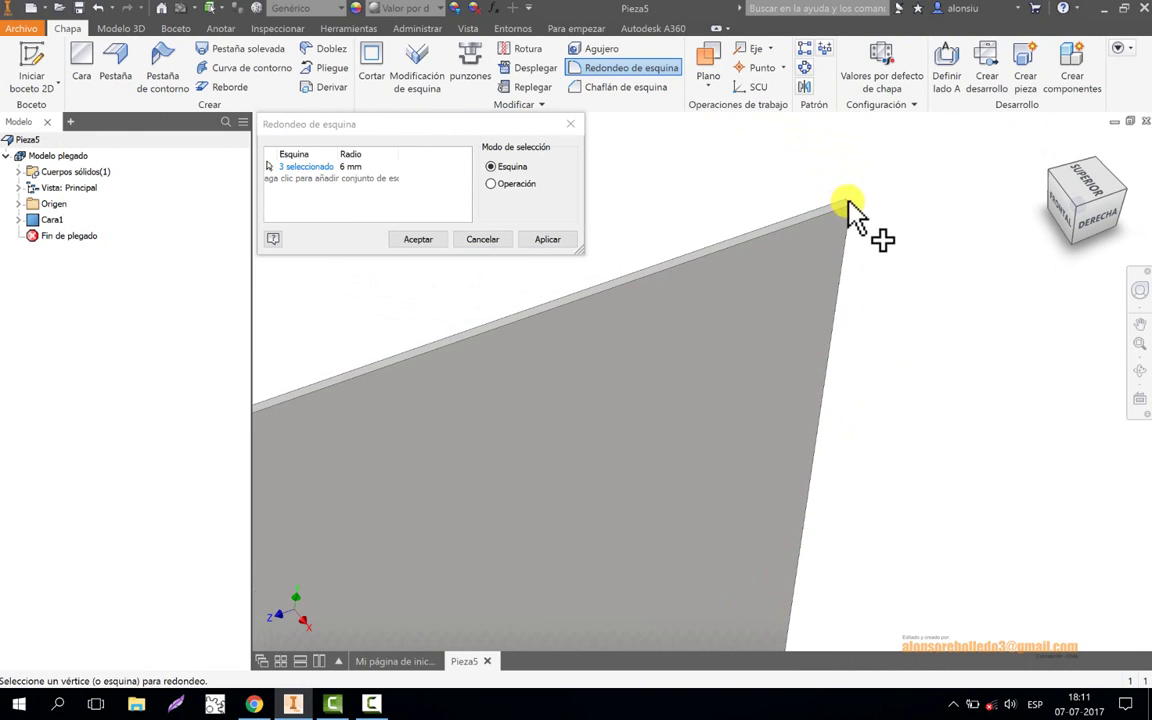
left_click(845, 198)
left_click(547, 239)
left_click(505, 240)
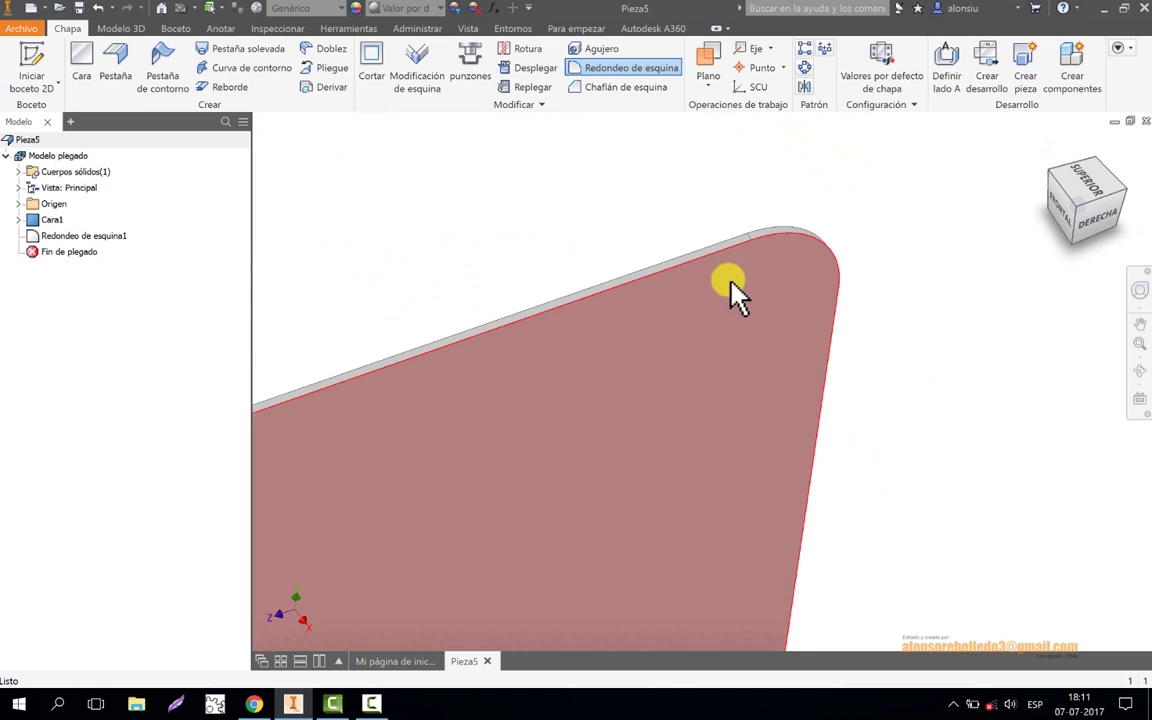
- Start a 2D sketch on the large front face of the rounded plate
scroll(745, 300, "down", 5)
left_click(33, 68)
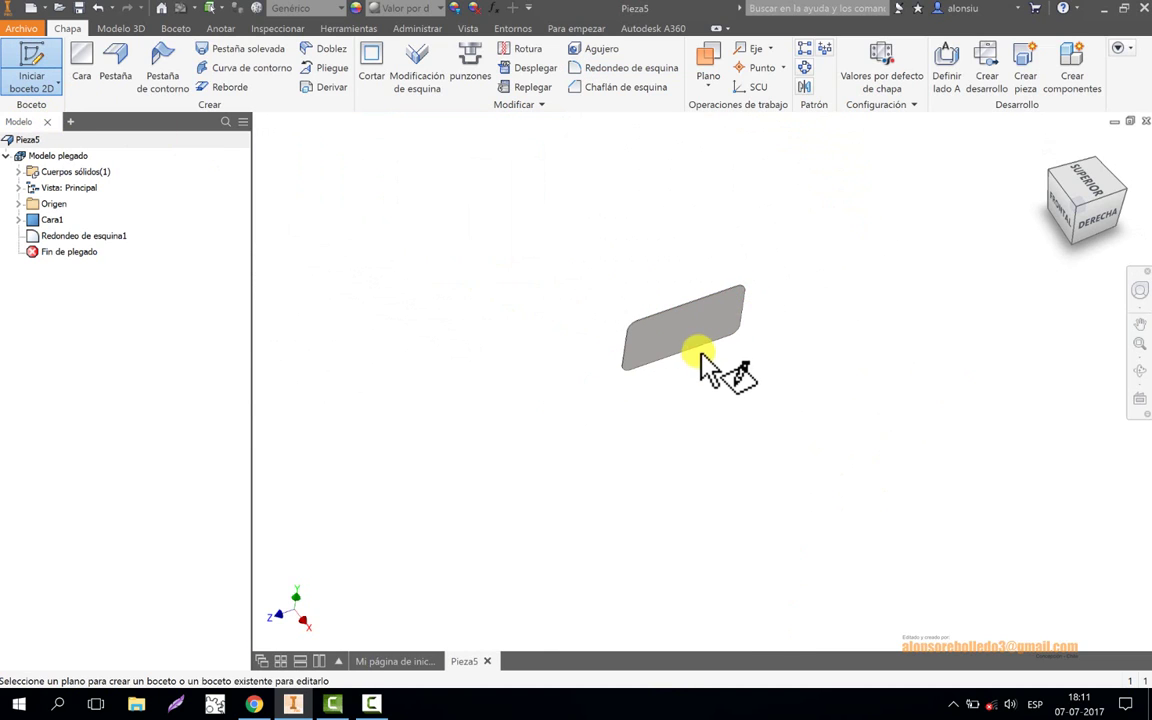
left_click(695, 340)
scroll(775, 338, "up", 3)
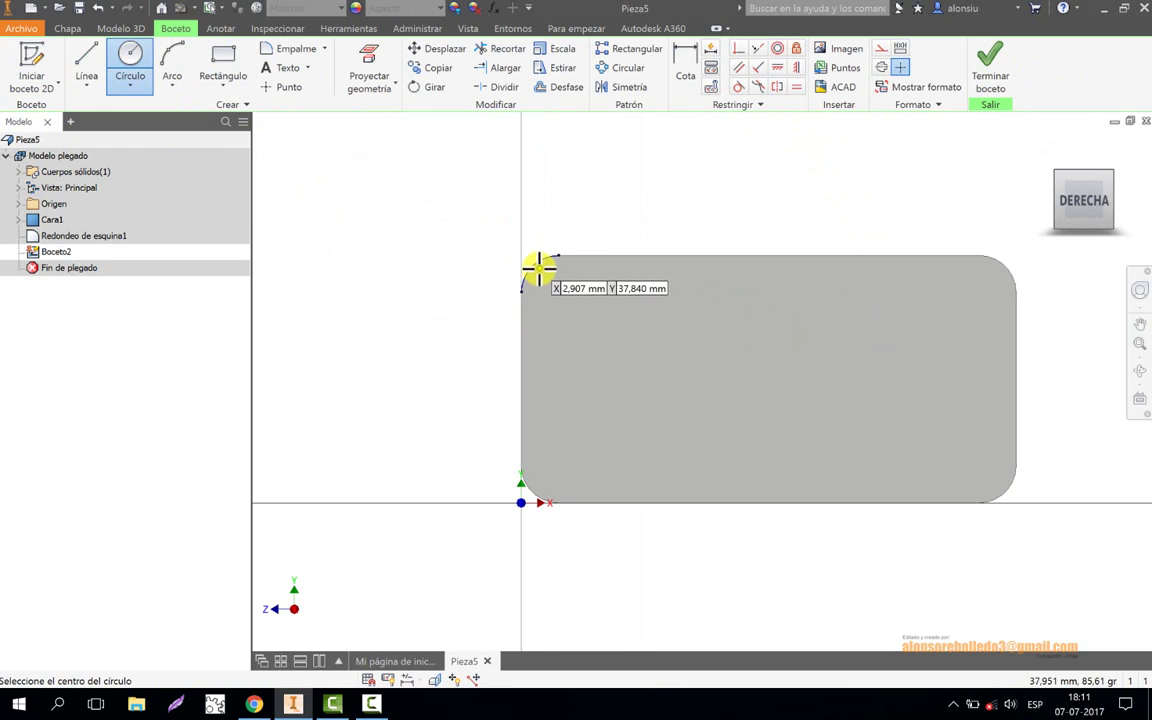
- Draw a 4 mm diameter circle centred on the arc centre of the plate's upper-left rounded corner
left_click(563, 290)
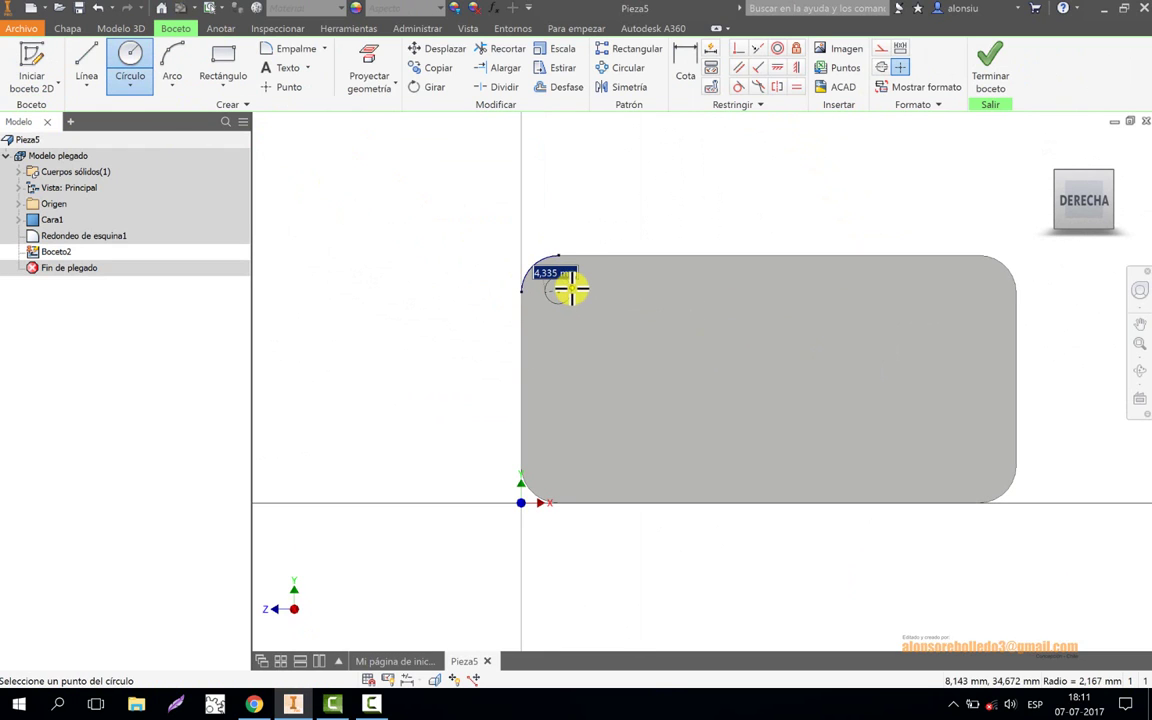
key("Escape")
scroll(568, 288, "up", 3)
left_click(131, 70)
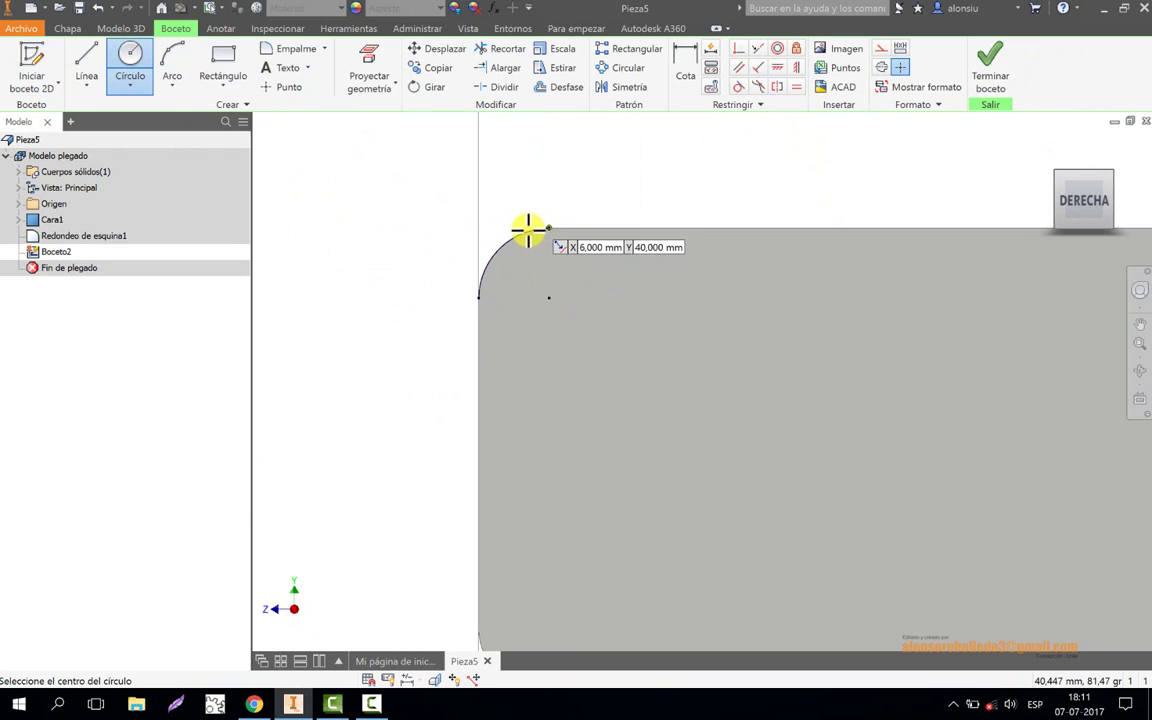
left_click(548, 298)
type("4")
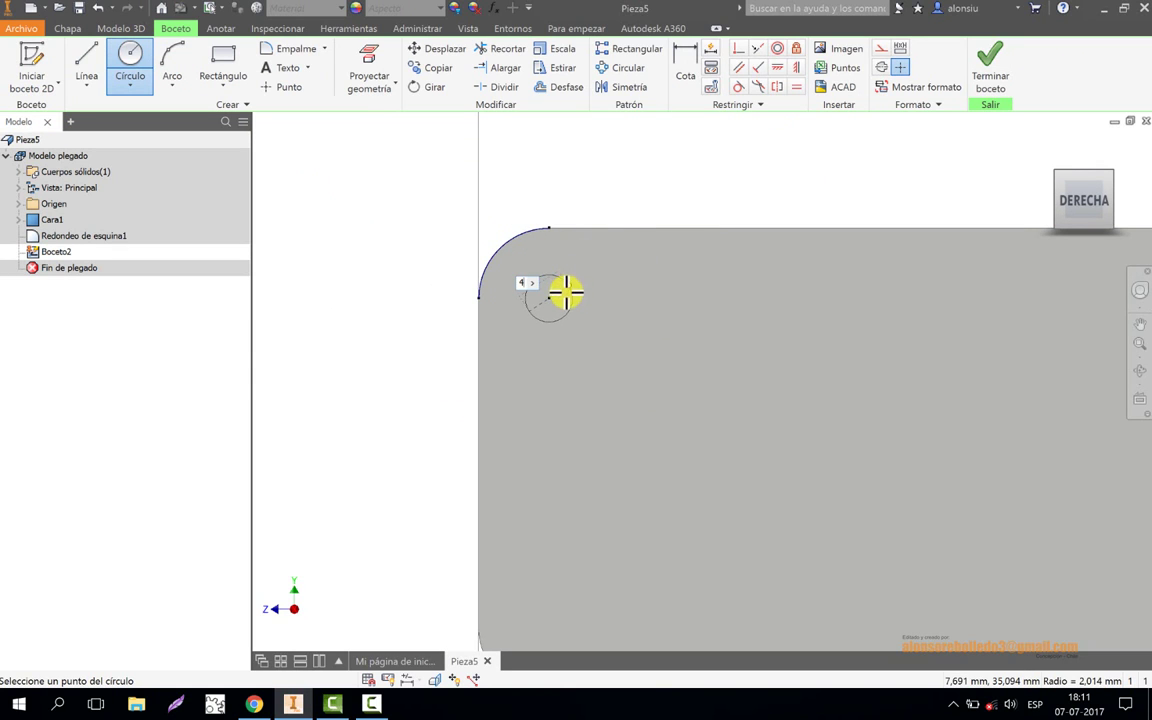
key("Return")
- Draw 4 mm diameter circles concentric with the lower-left, lower-right and upper-right rounded corners of the plate
scroll(561, 257, "down", 2)
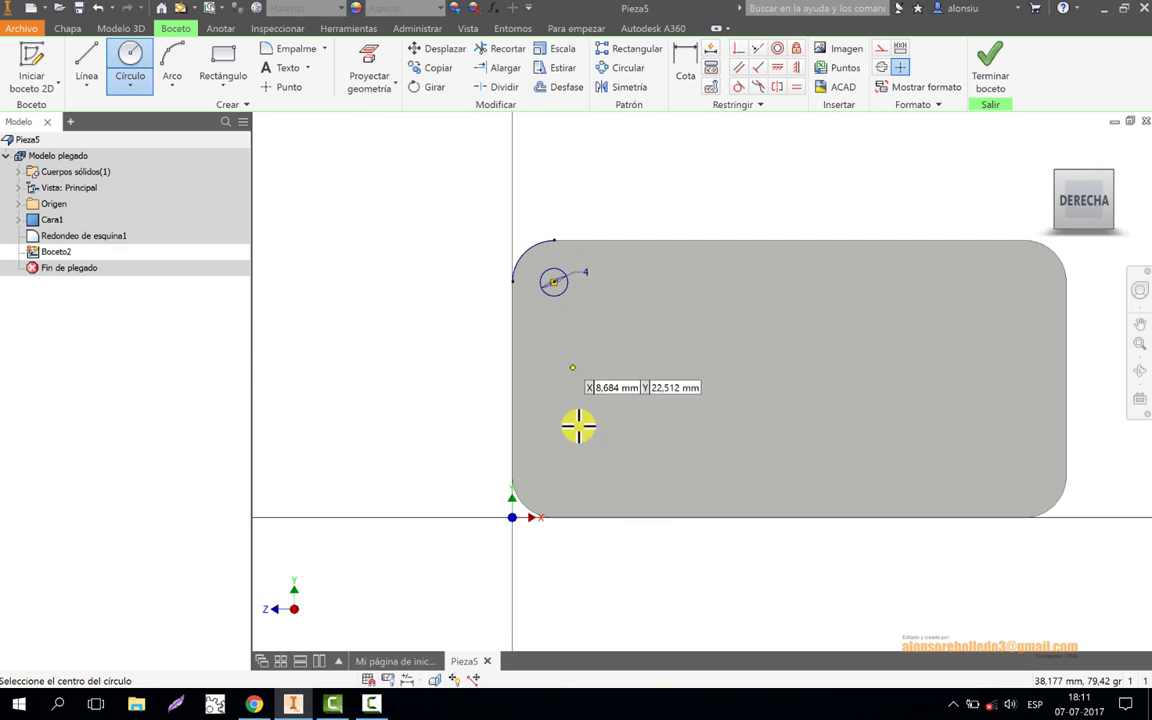
left_click(512, 517)
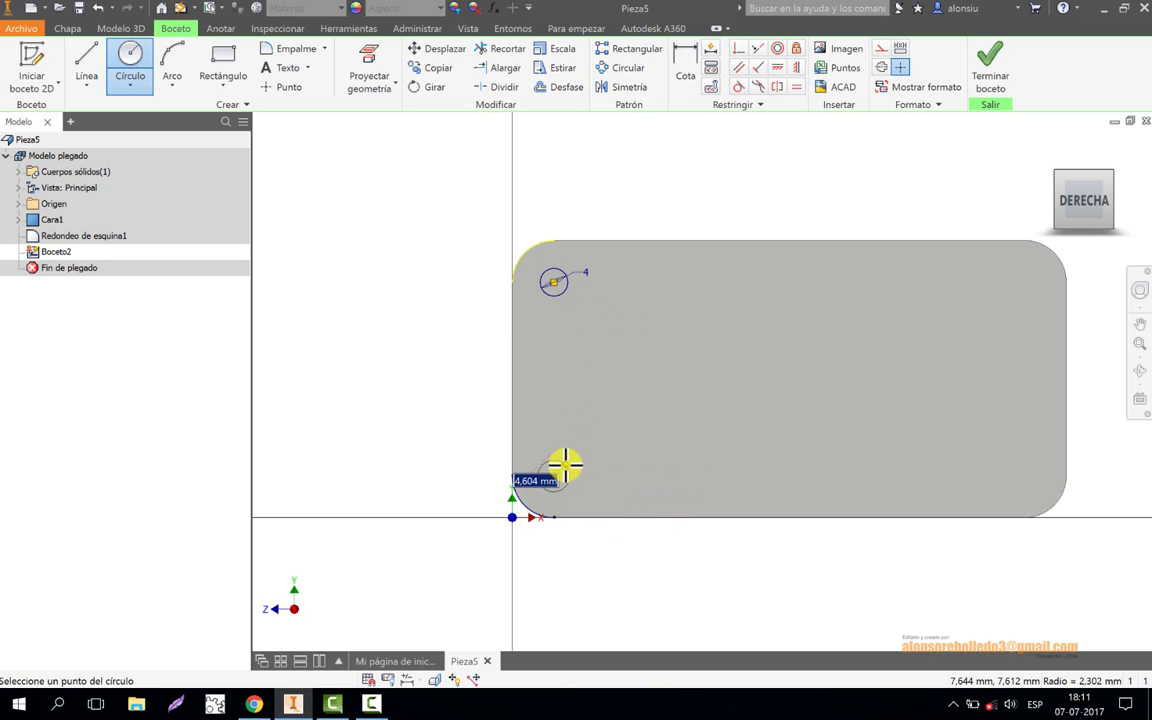
left_click(565, 464)
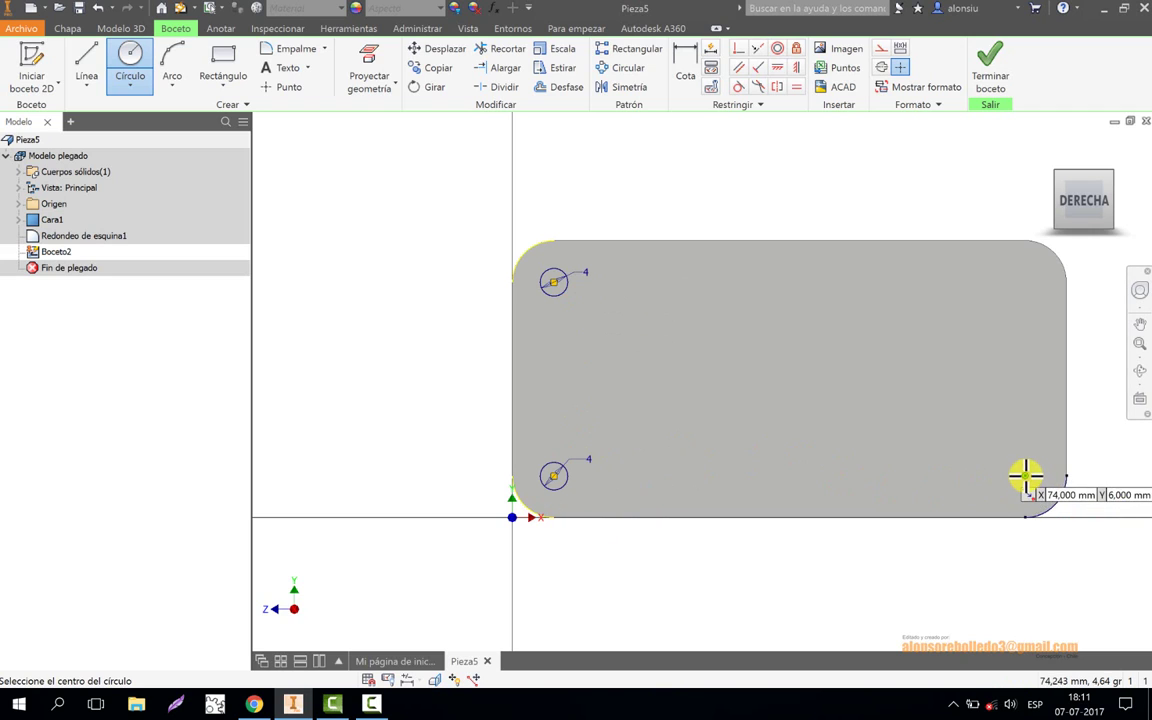
left_click(1012, 490)
left_click(1021, 490)
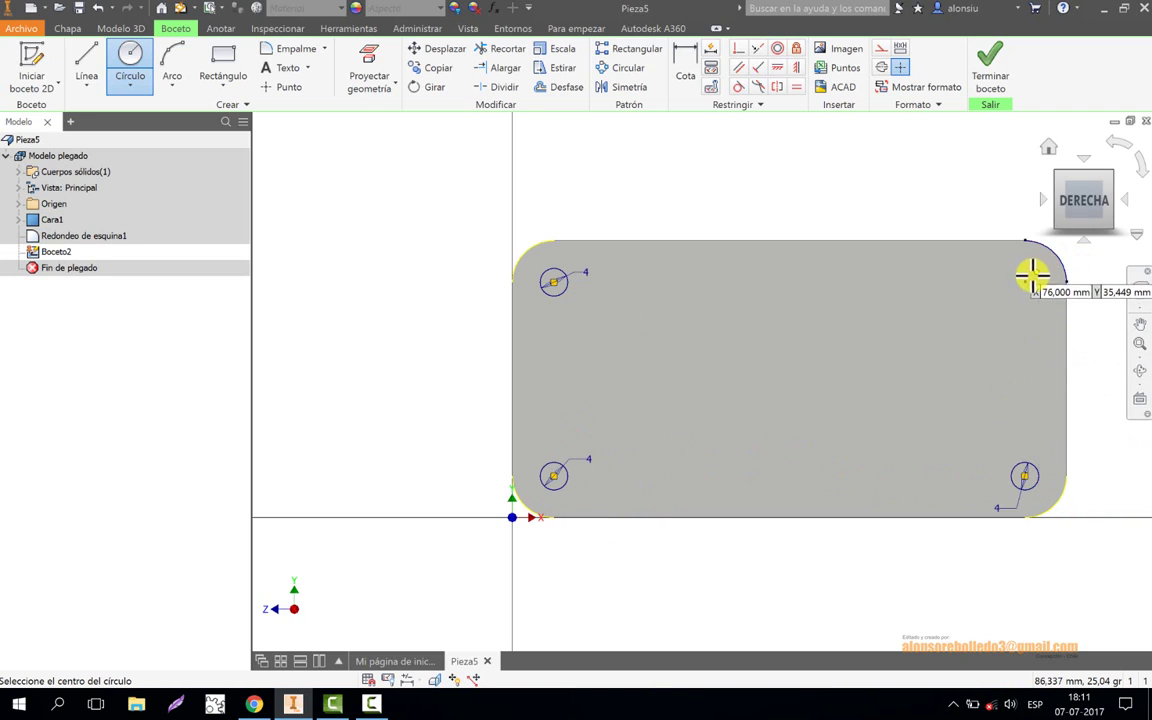
left_click(1024, 289)
left_click(1022, 292)
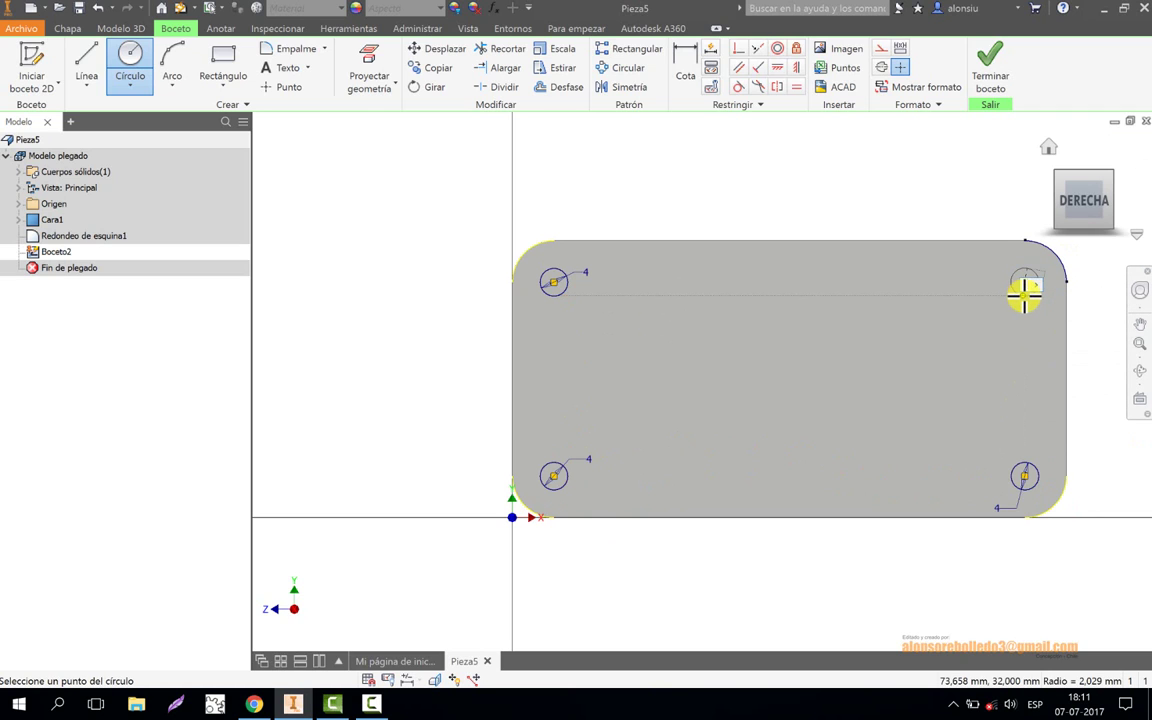
- Add a driven dimension for the horizontal distance between the two upper circles, placed above the plate
middle_click_drag(766, 159, 733, 193)
left_click(684, 58)
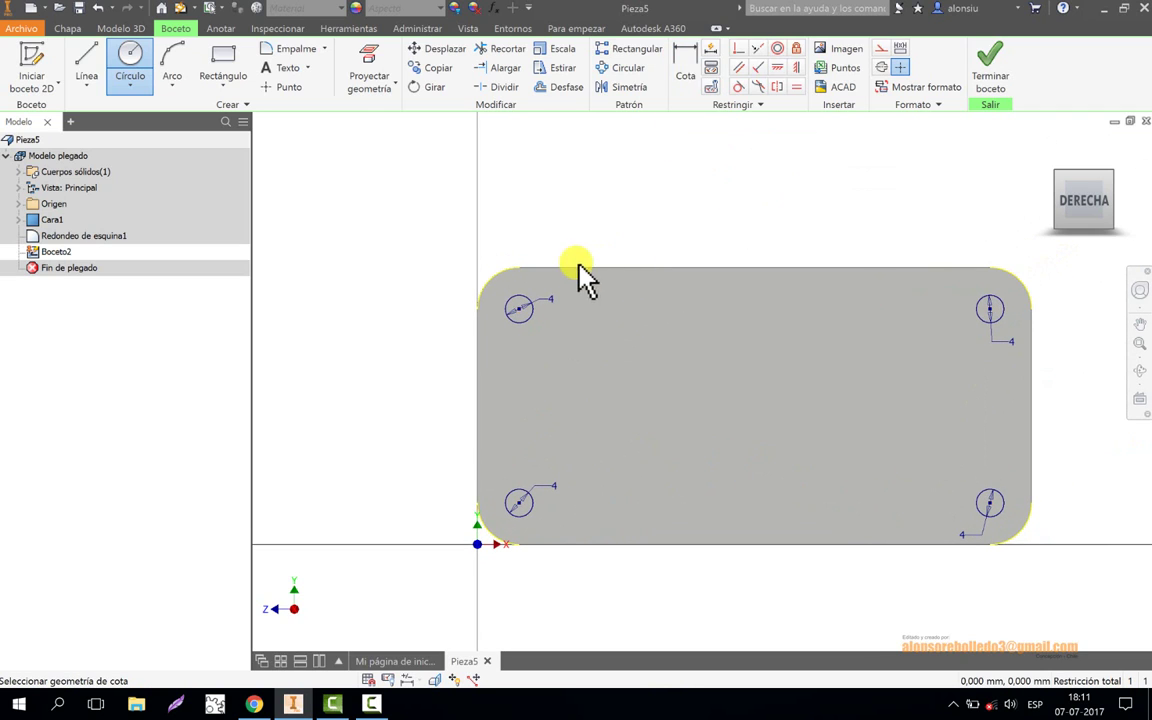
left_click(520, 305)
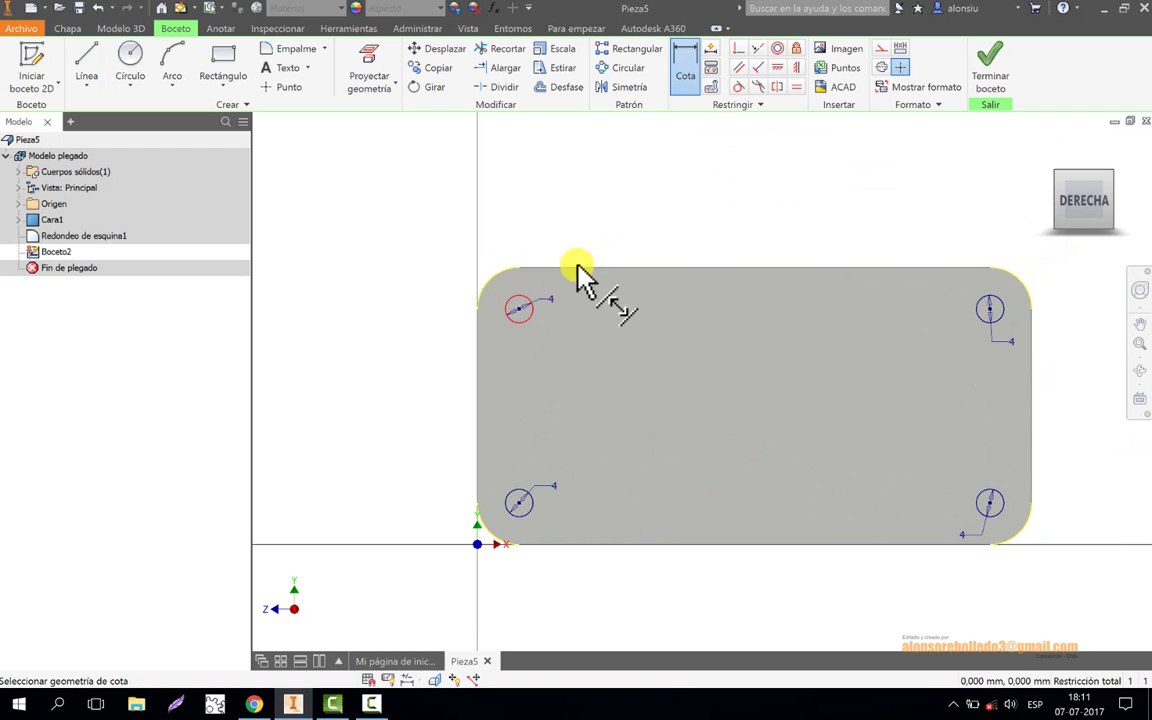
left_click(993, 302)
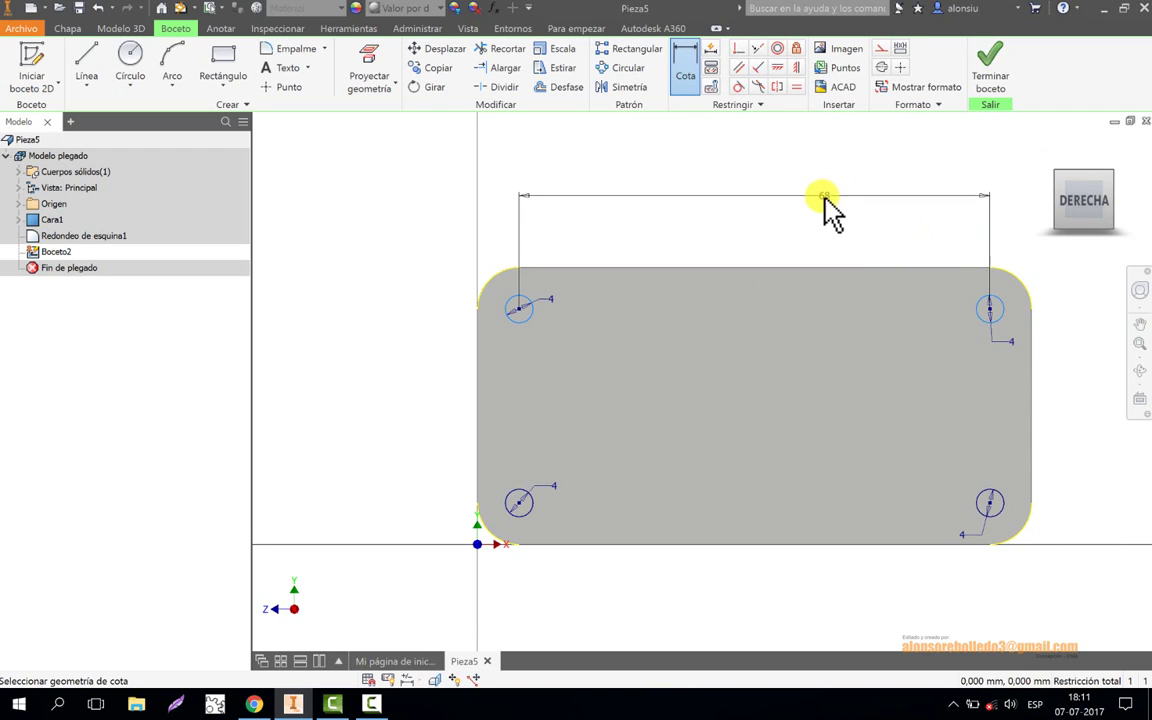
left_click(740, 211)
left_click(345, 124)
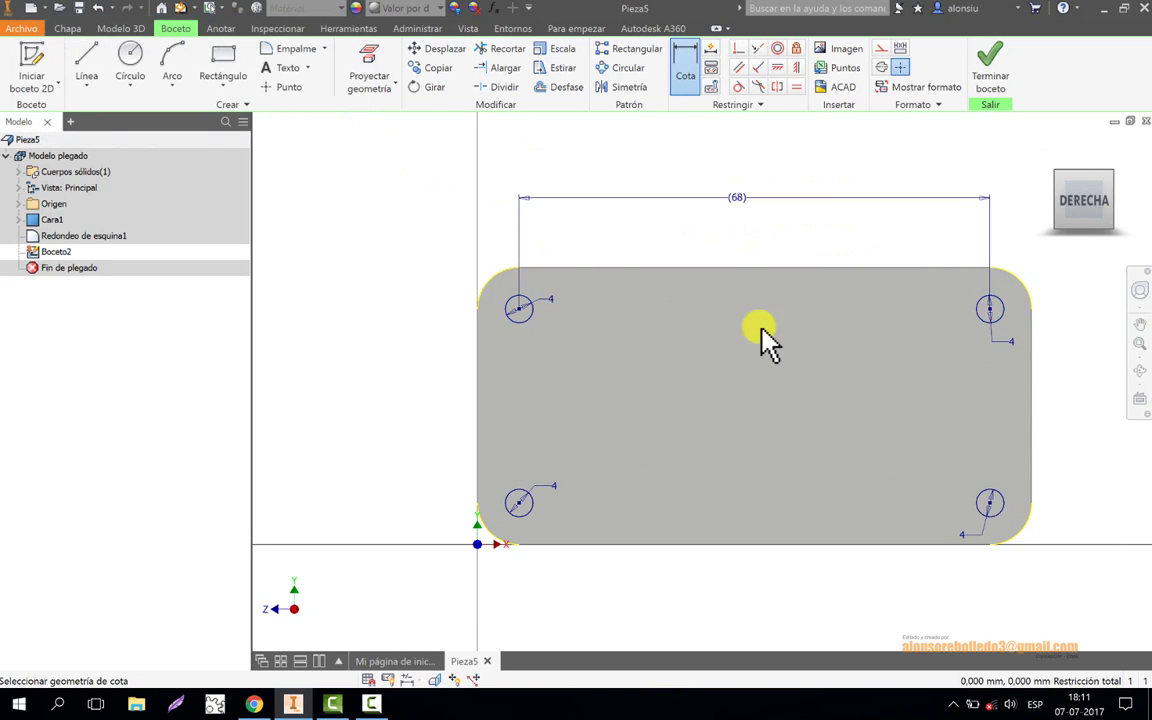
- Add a driven dimension for the vertical distance between the two right-hand circles, placed beside the plate
left_click(1001, 317)
left_click(1008, 496)
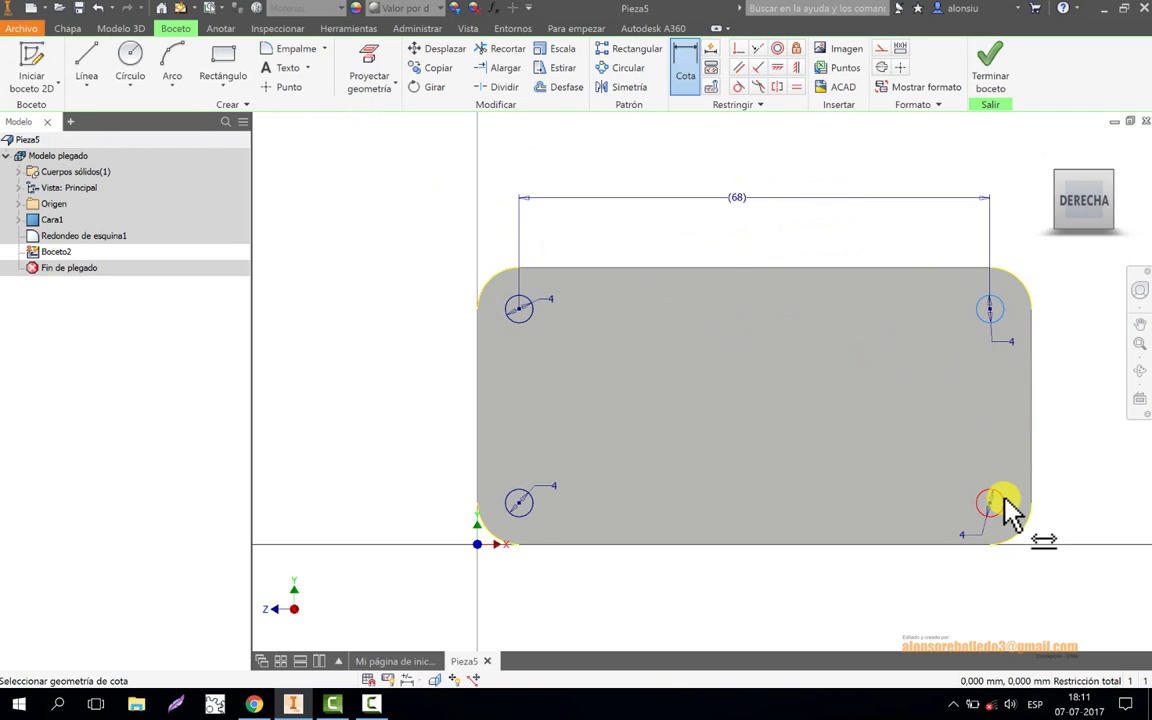
left_click(1078, 430)
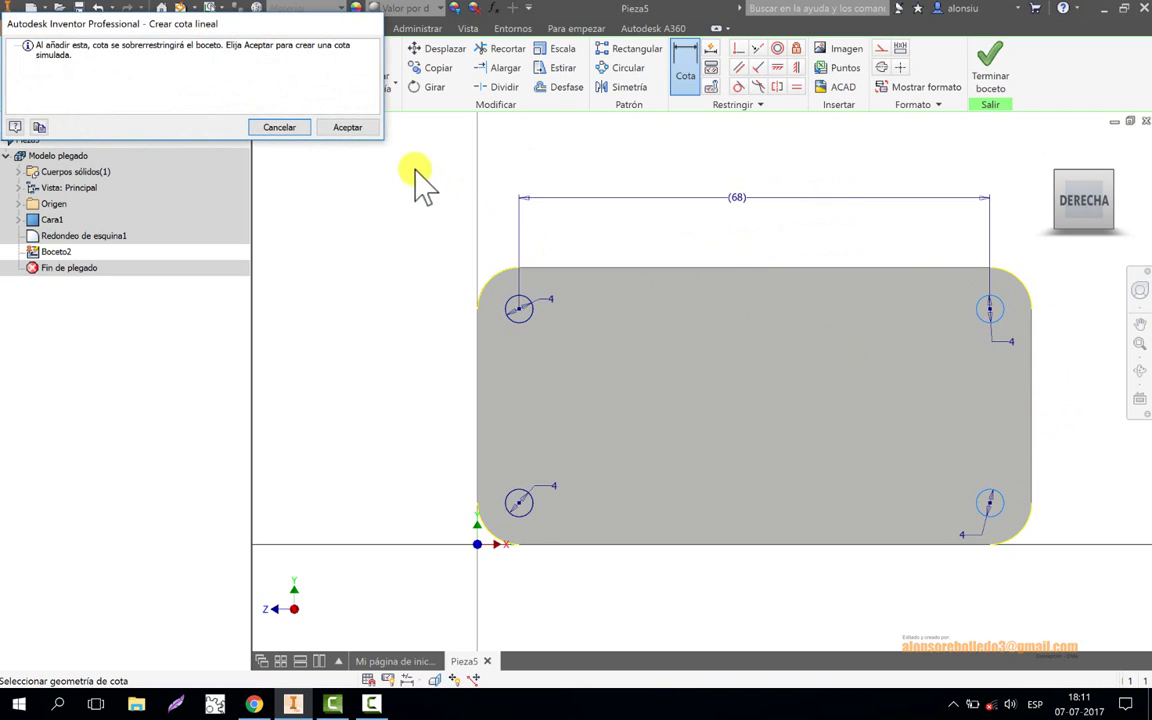
left_click(352, 129)
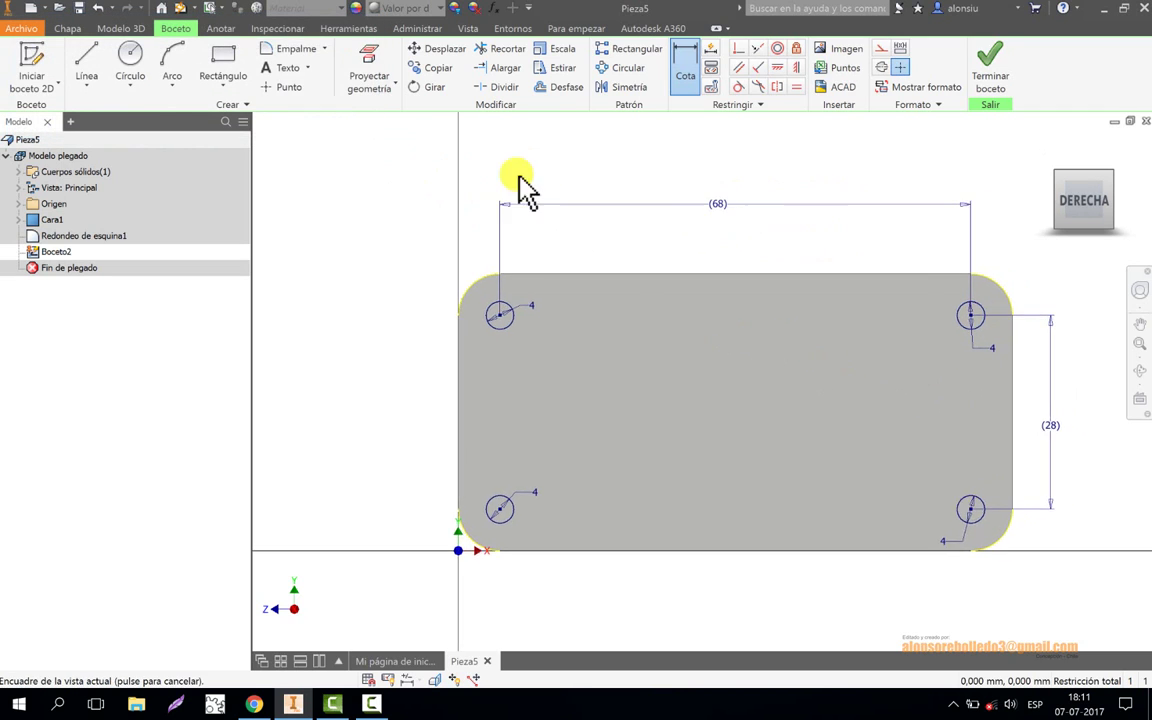
- Draw a line between the centres of the two upper circles and convert it to a centerline
left_click(86, 62)
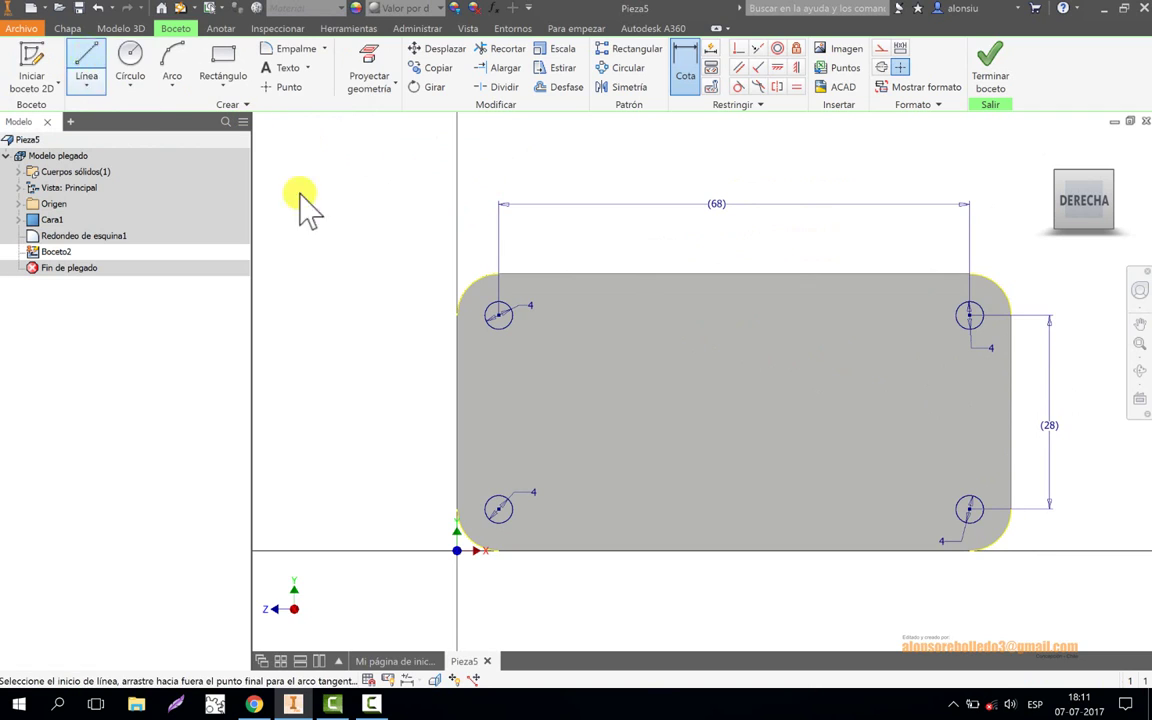
left_click(498, 314)
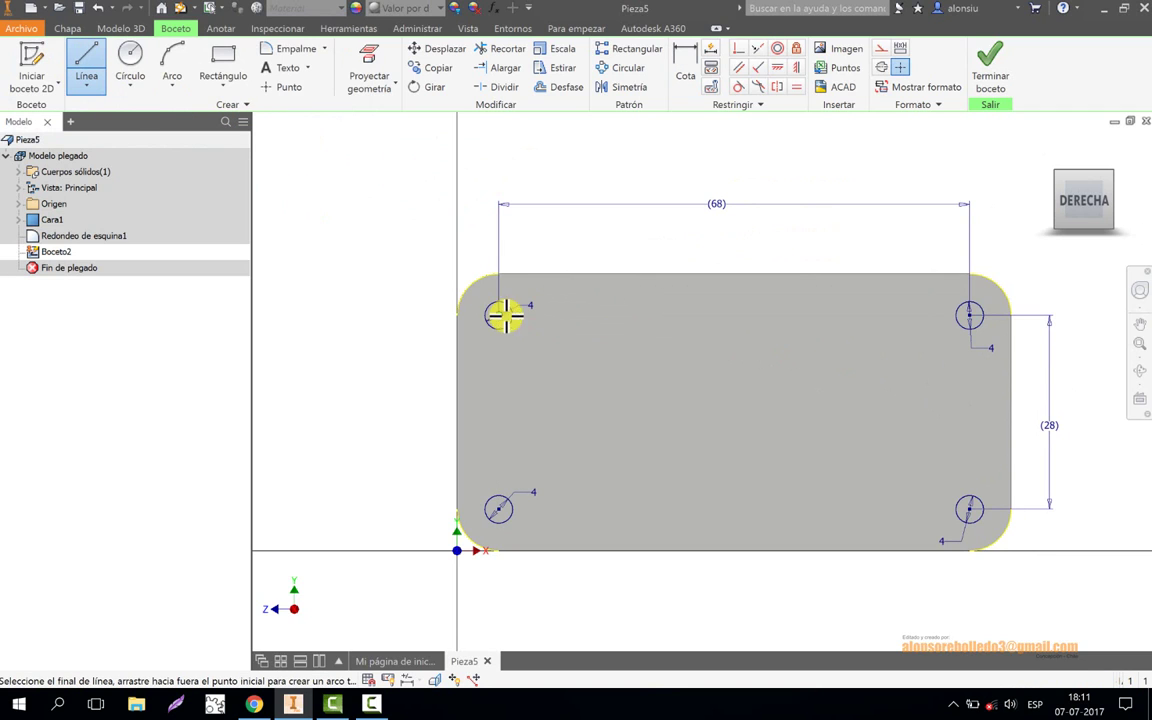
left_click(969, 316)
key("Escape")
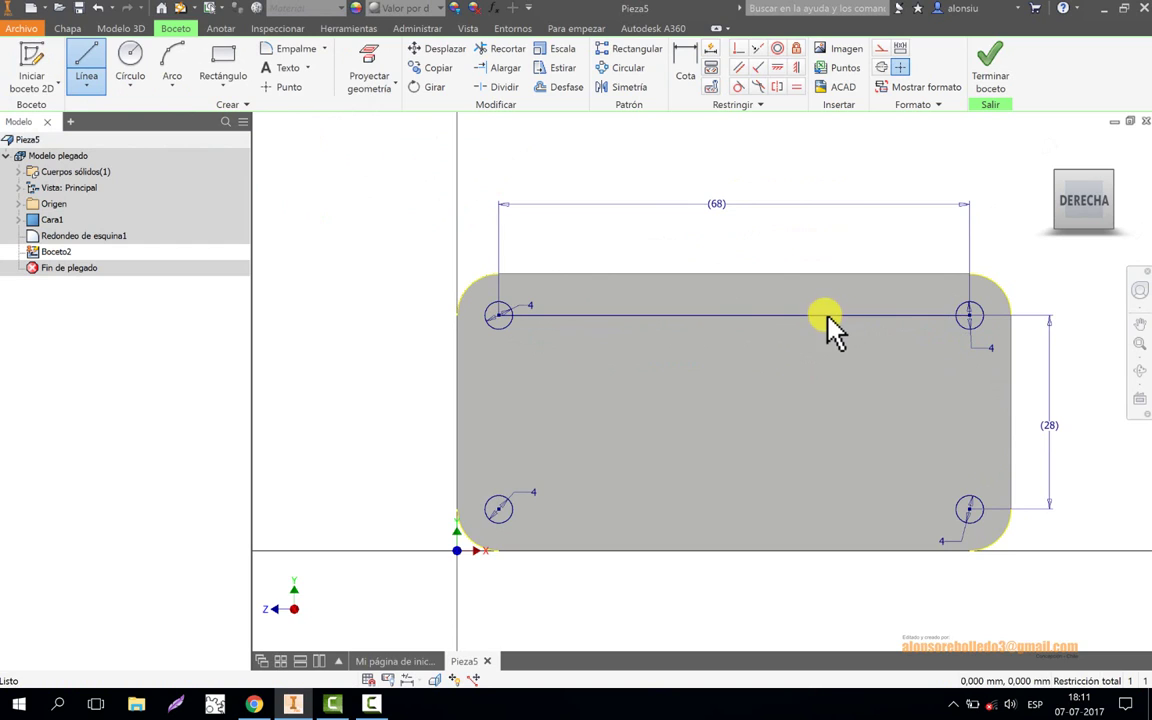
key("Escape")
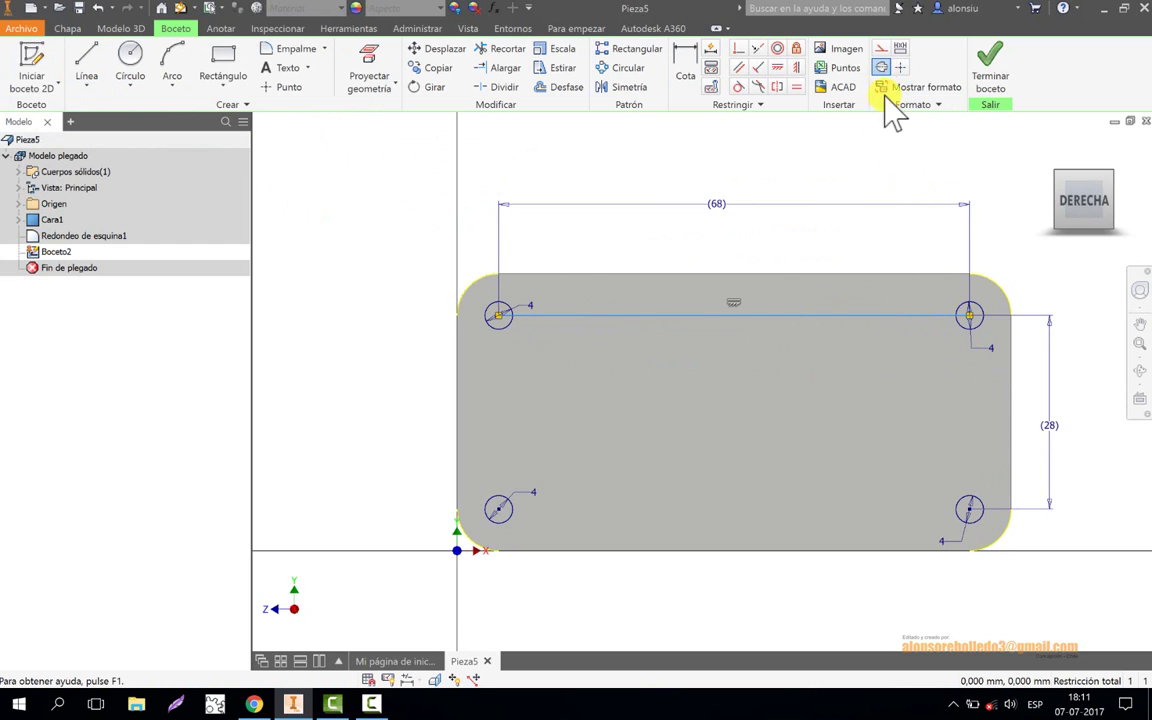
- Draw a vertical line between the centres of the two left-hand circles and convert it to a centerline
left_click(88, 58)
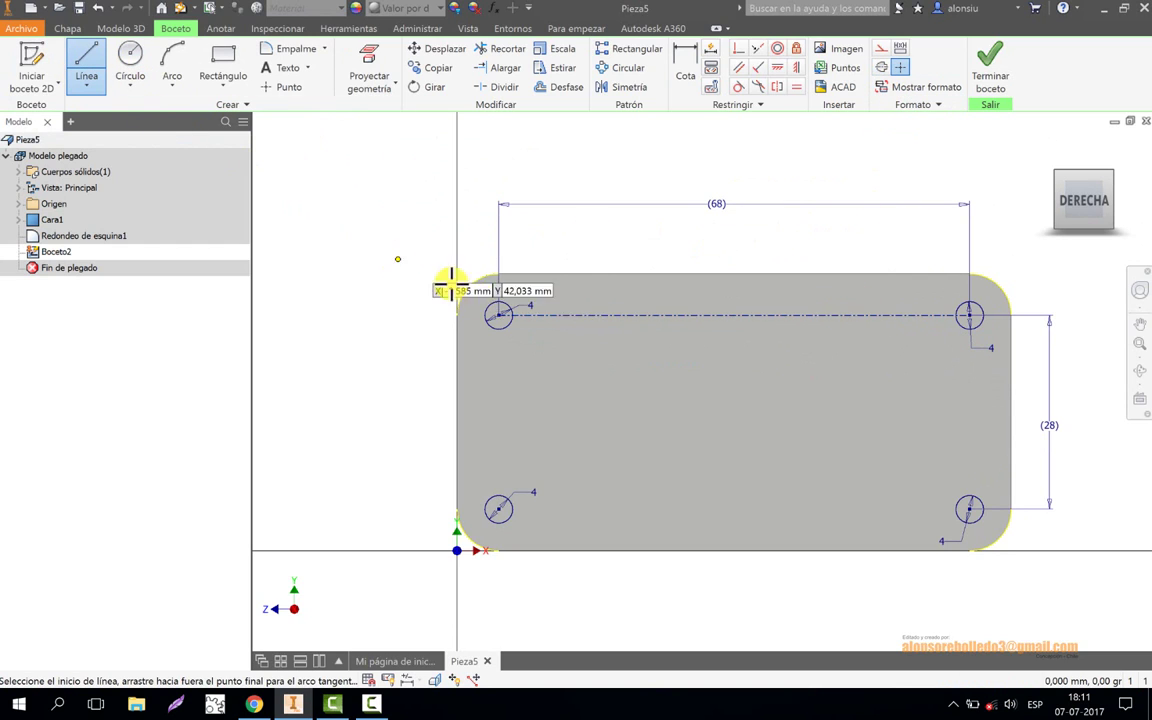
left_click(498, 316)
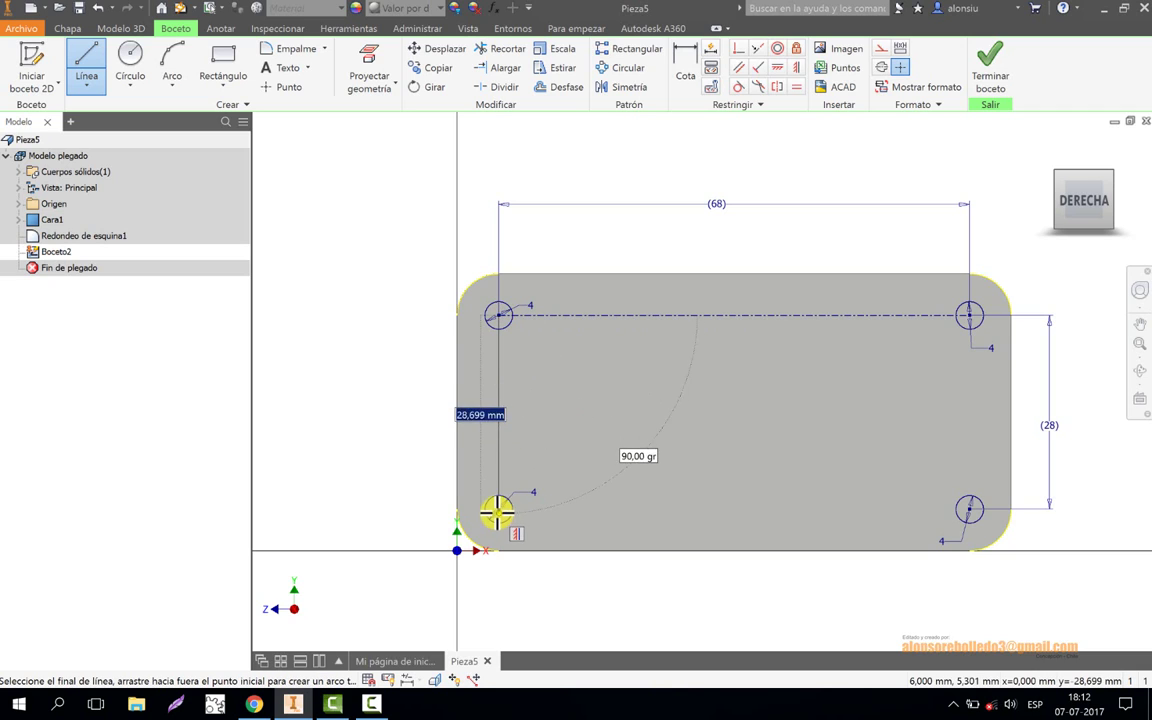
left_click(498, 508)
key("Escape")
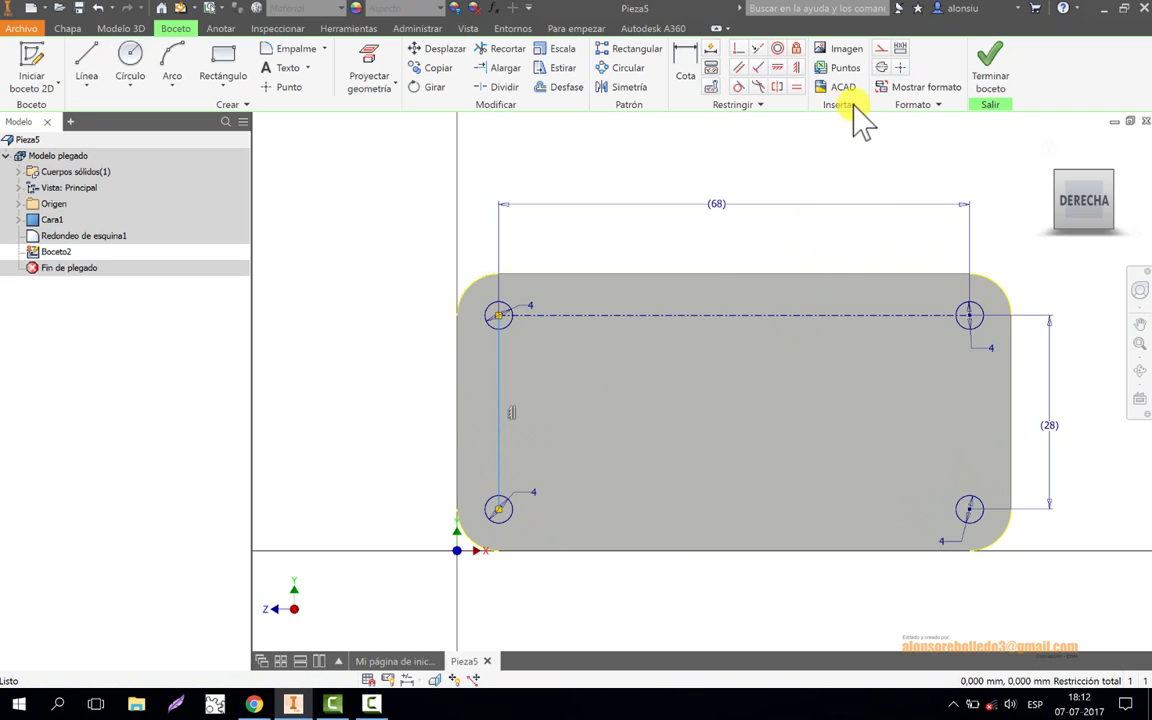
left_click(881, 67)
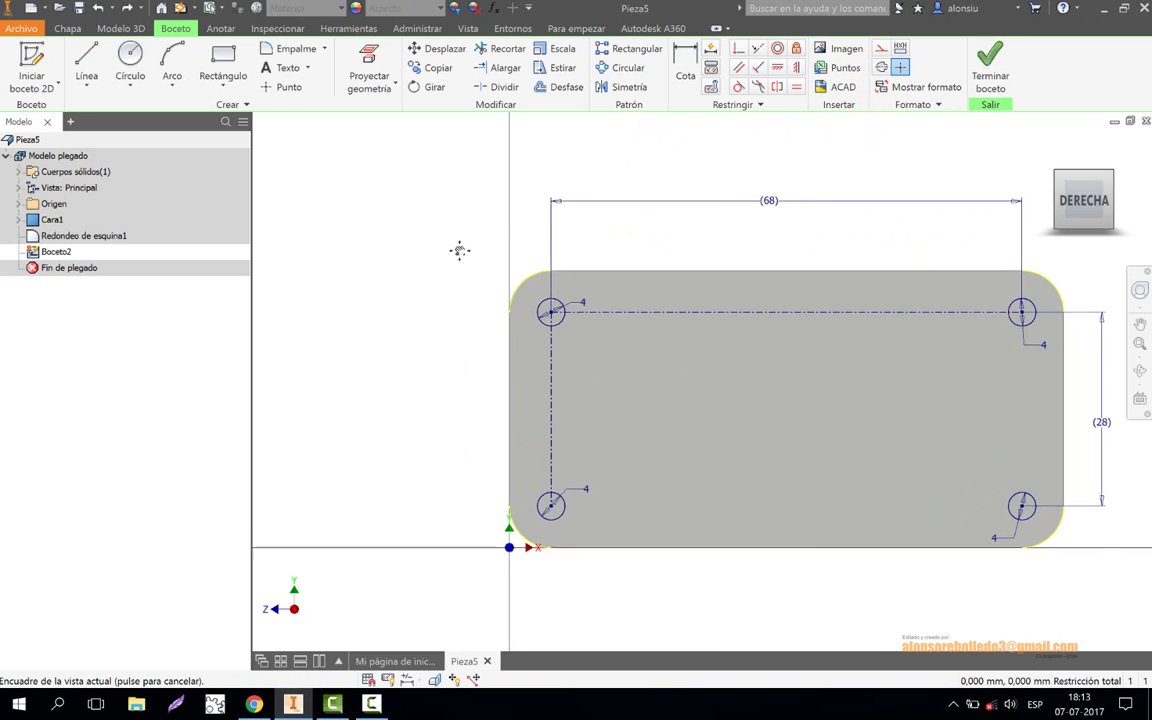
- Start a rectangular pattern of the lower-left circle along the vertical centerline with 4 instances spaced d9/3
left_click(629, 86)
left_click(630, 48)
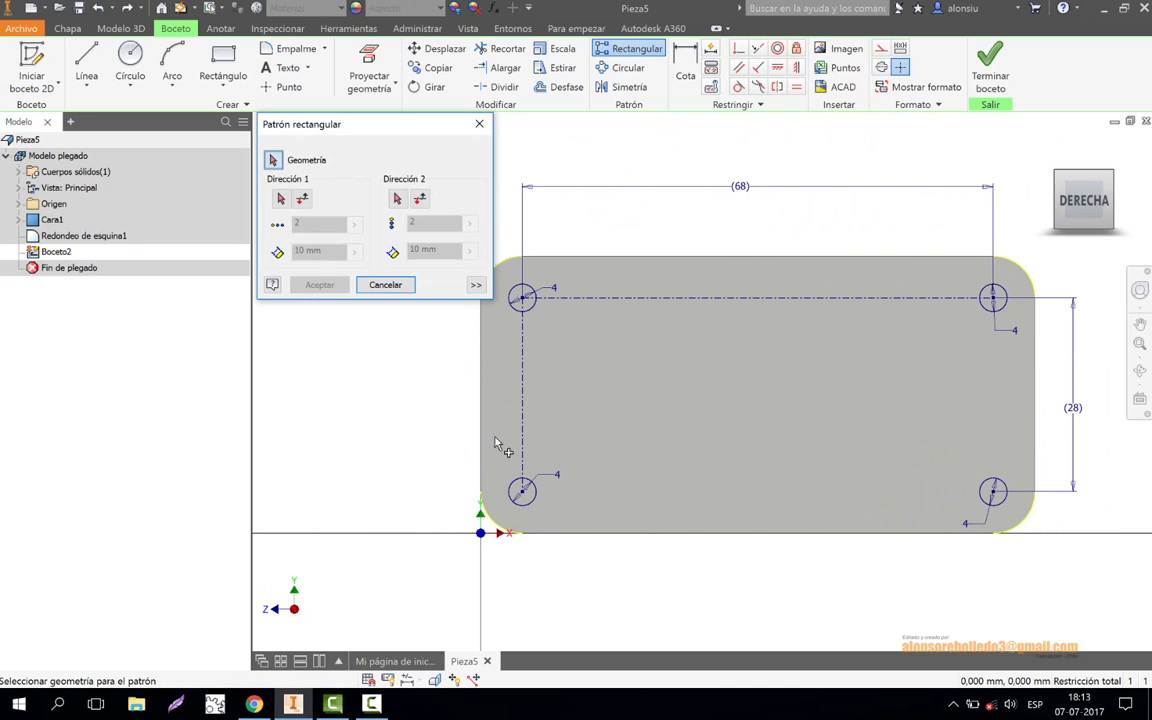
left_click(531, 499)
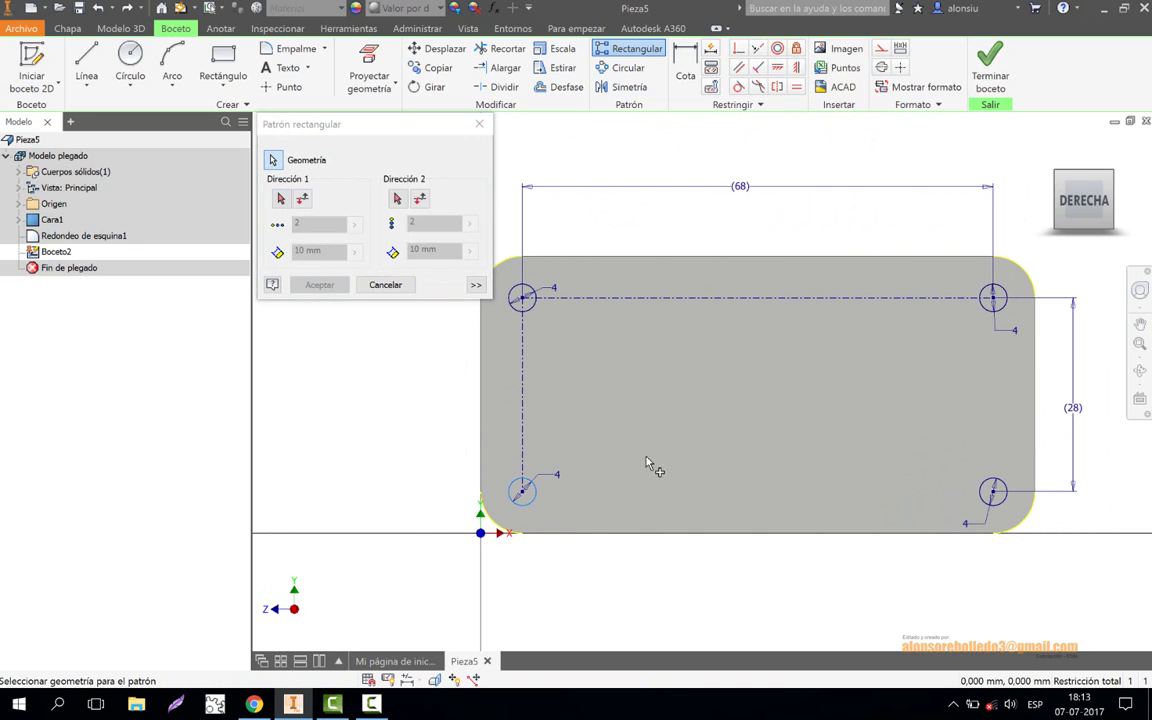
left_click(282, 199)
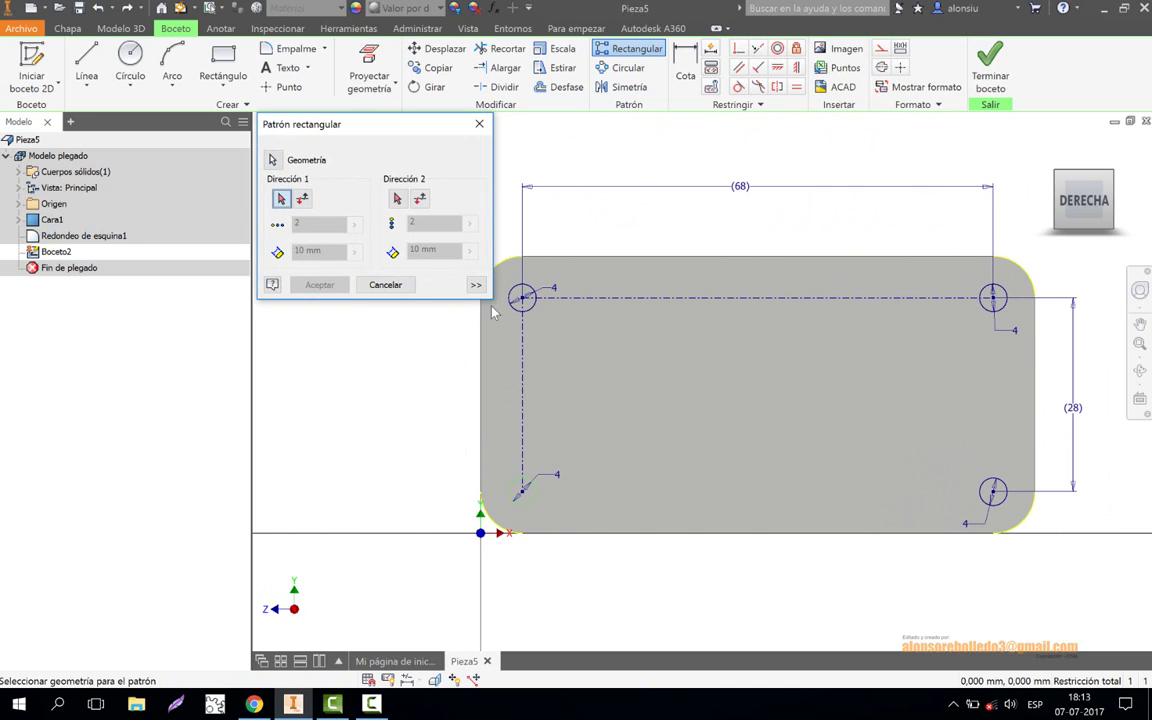
left_click(522, 362)
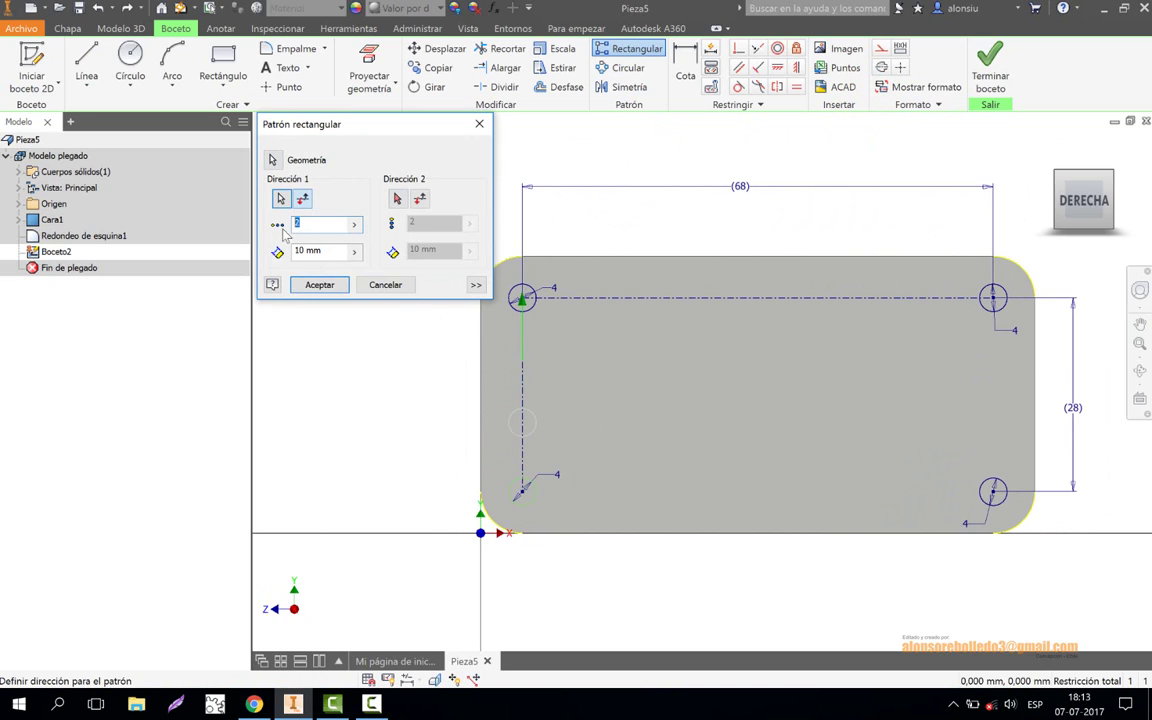
type("4")
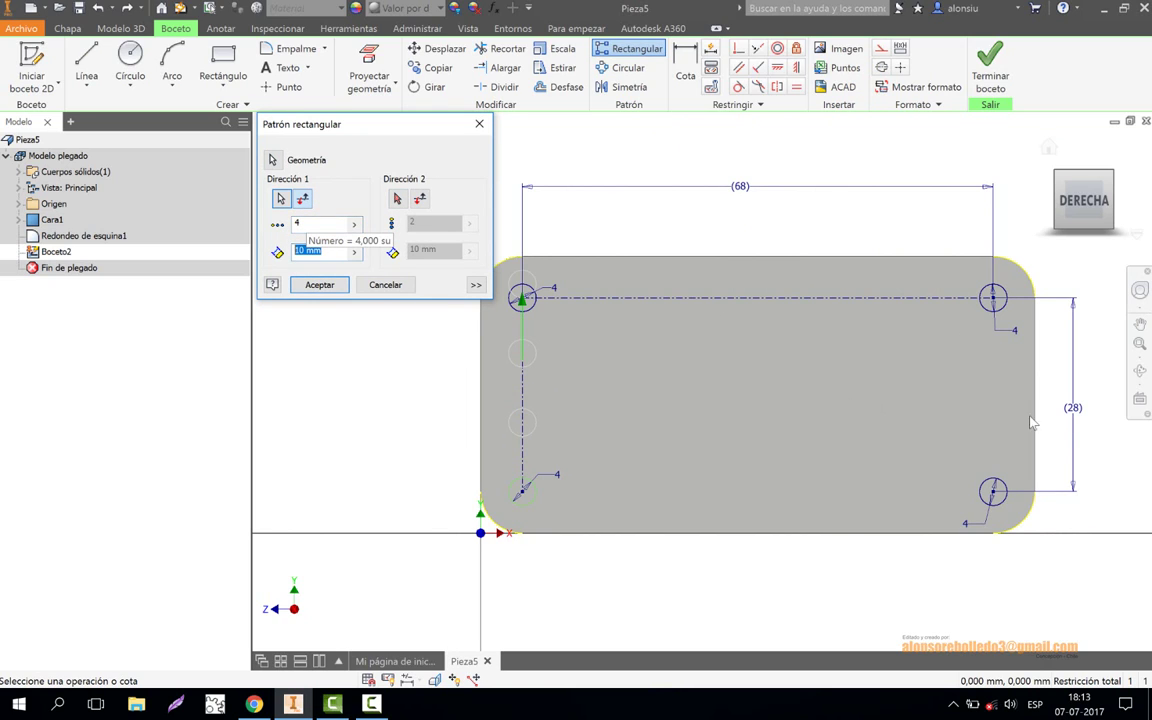
type("d9/3")
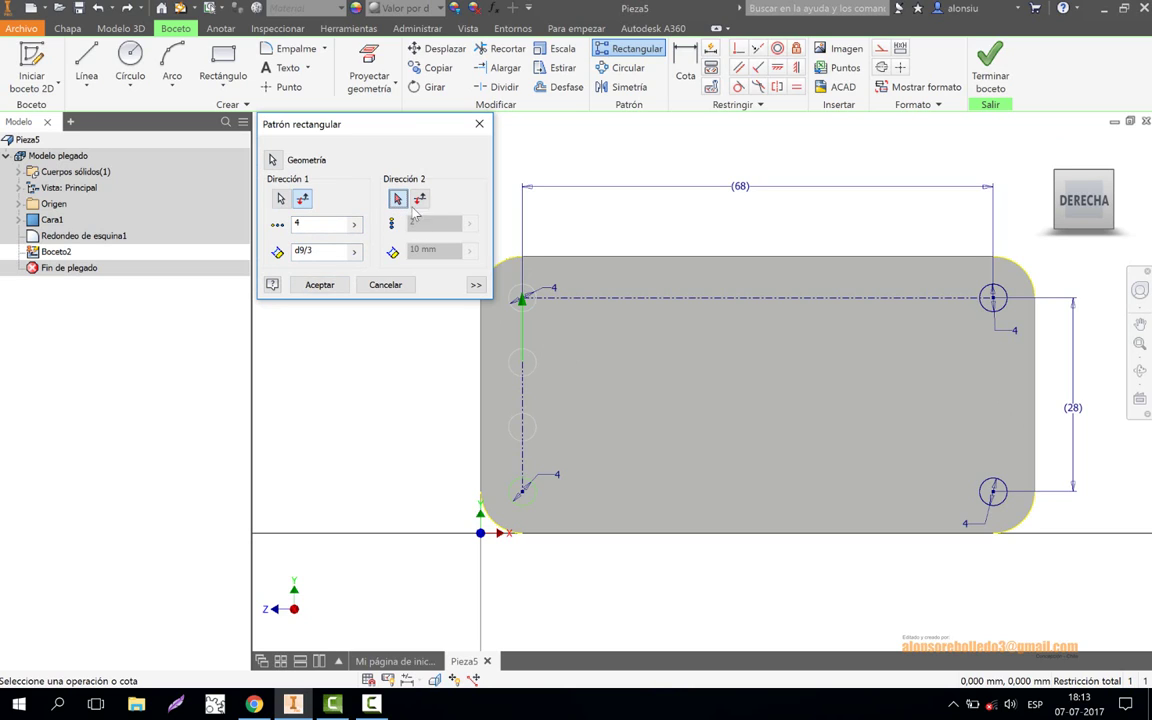
- Set the pattern's second direction along the horizontal centerline with 8 instances spaced d8/7, and create the pattern
left_click(590, 299)
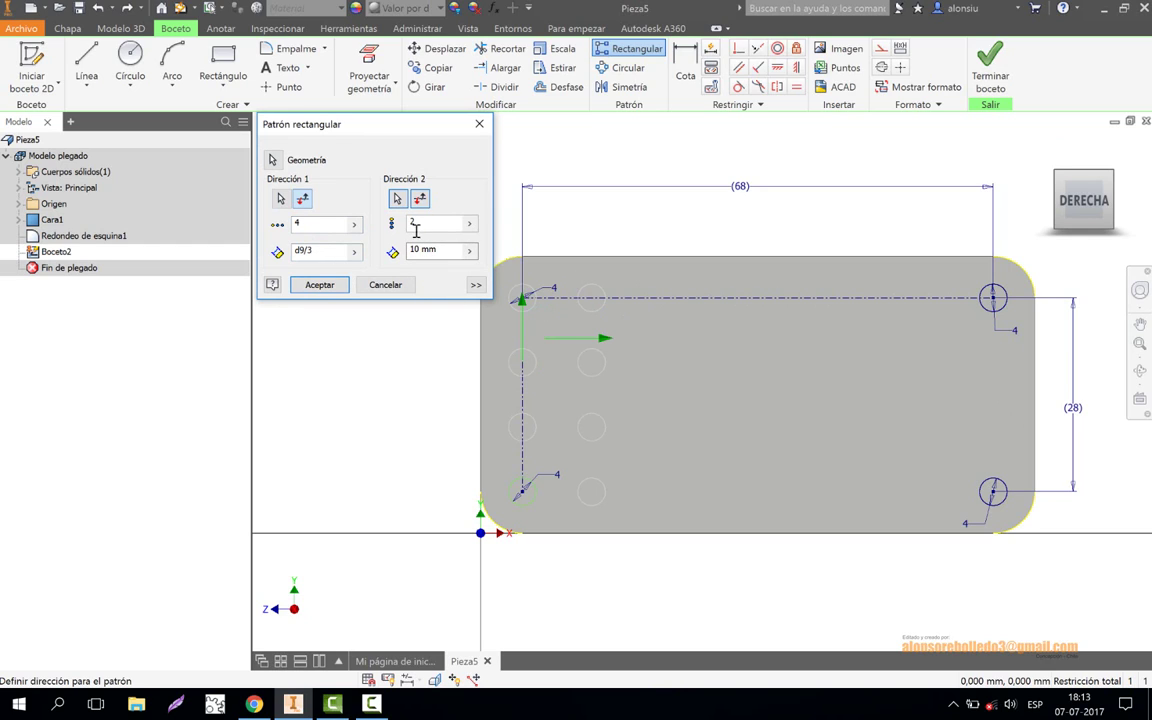
type("8")
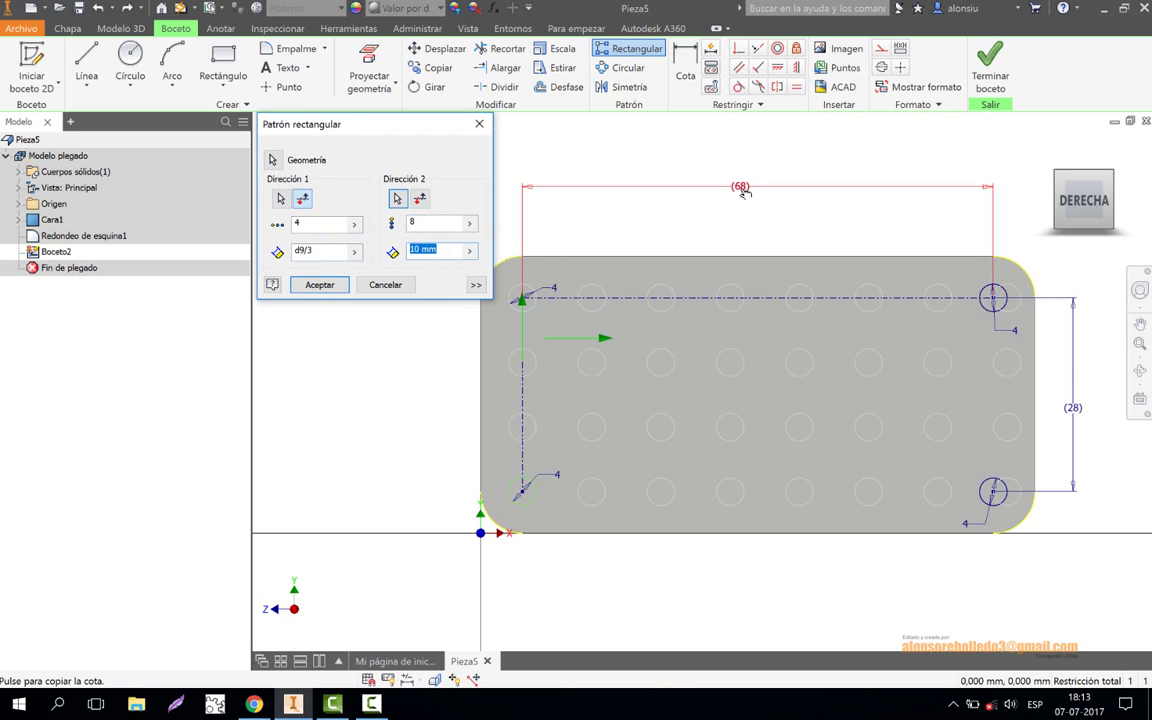
type("d8/7")
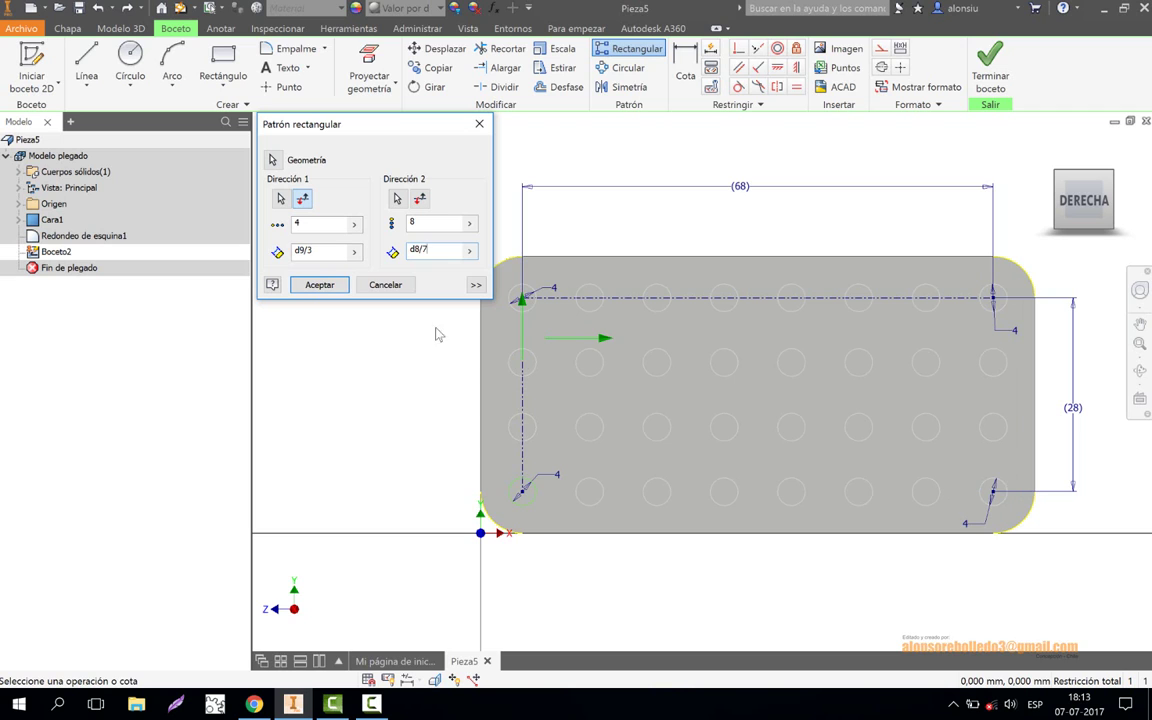
left_click(319, 285)
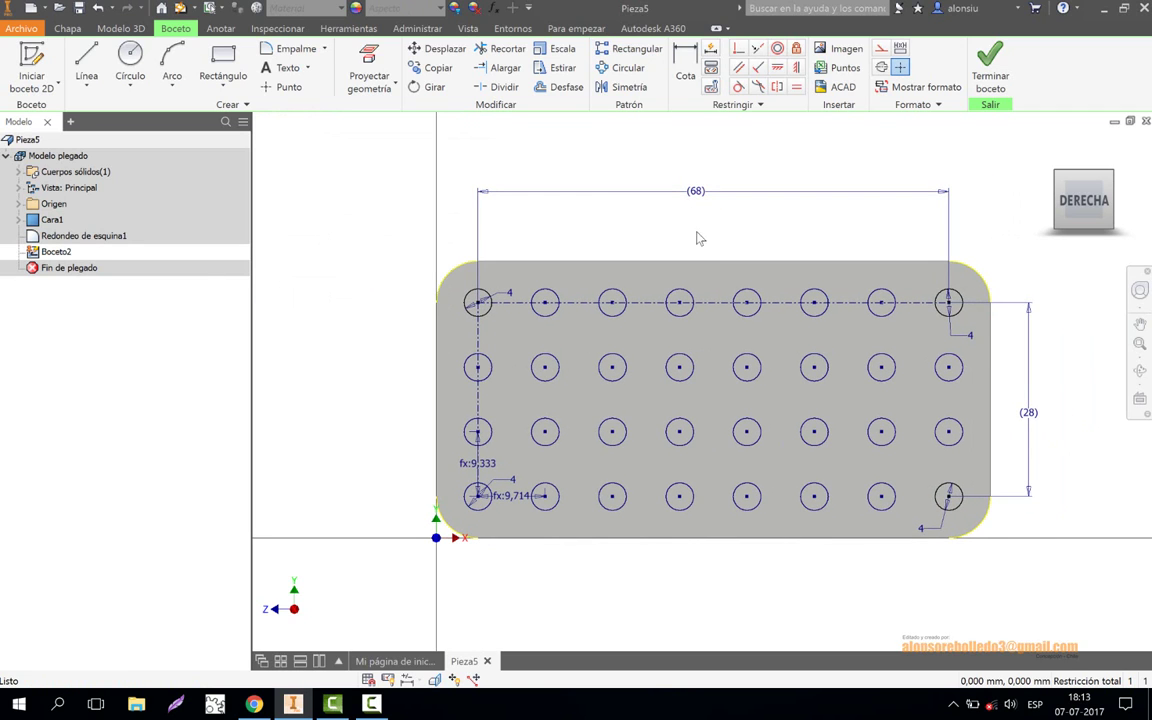
- Finish the sketch and cut all the patterned circles through the plate at a distance of Grosor
middle_click_drag(694, 236, 703, 218)
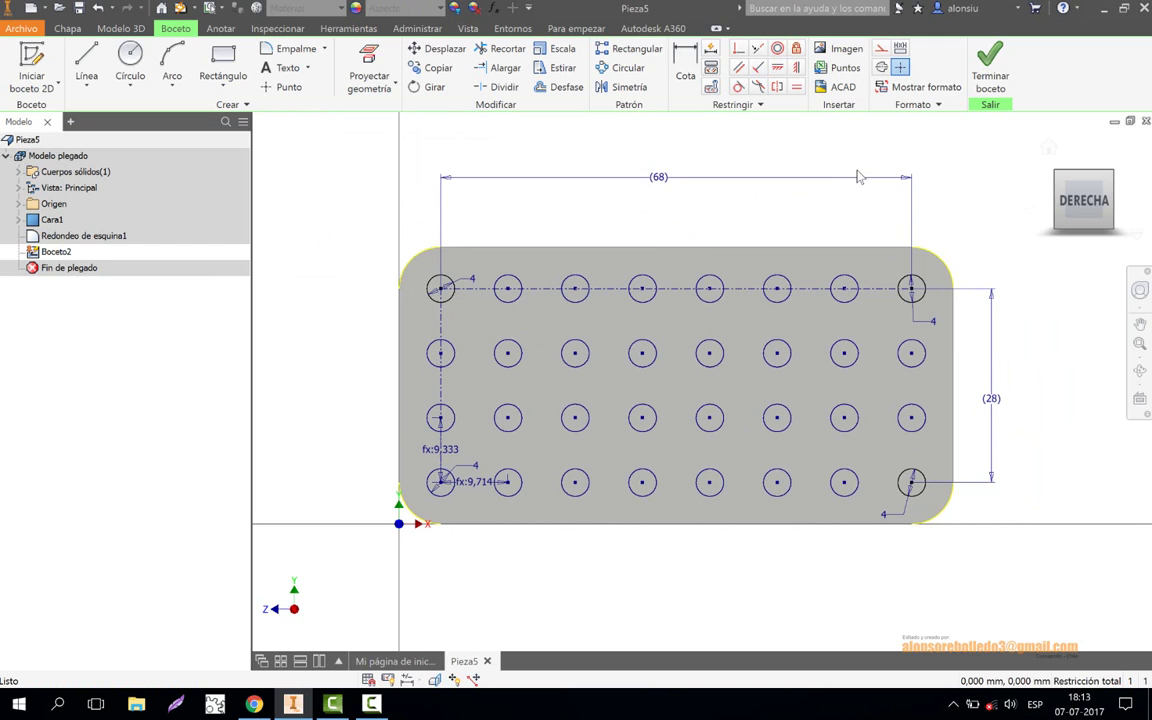
left_click(990, 65)
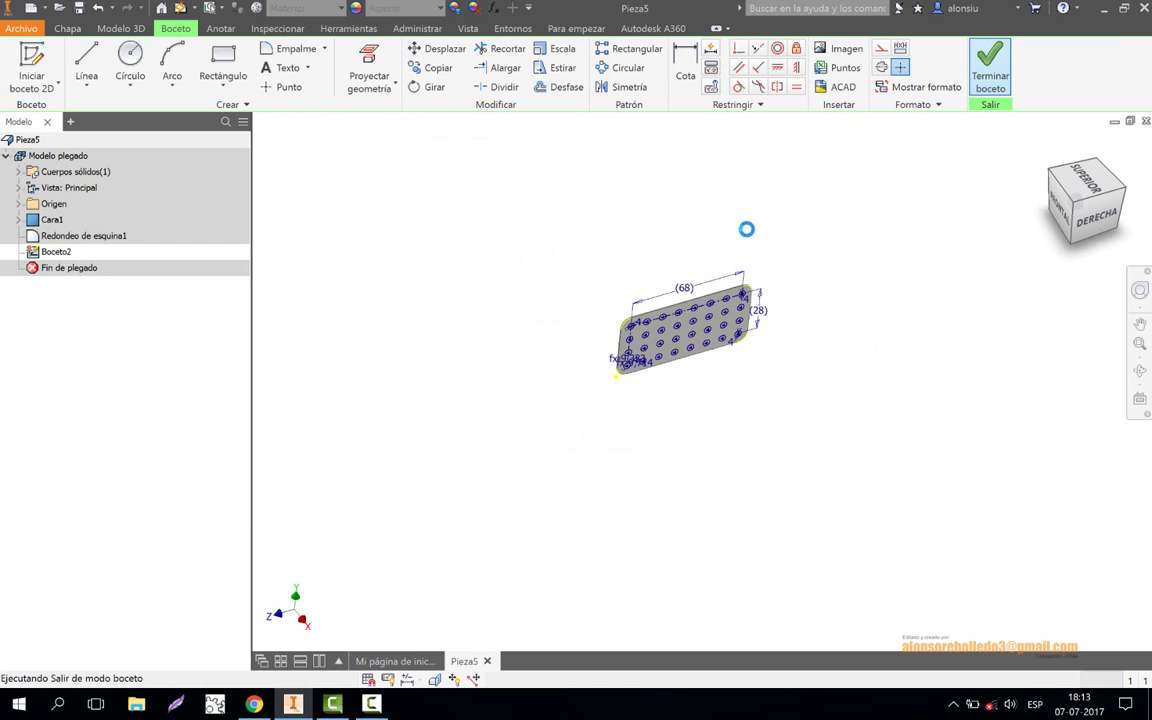
middle_click_drag(616, 255, 655, 205)
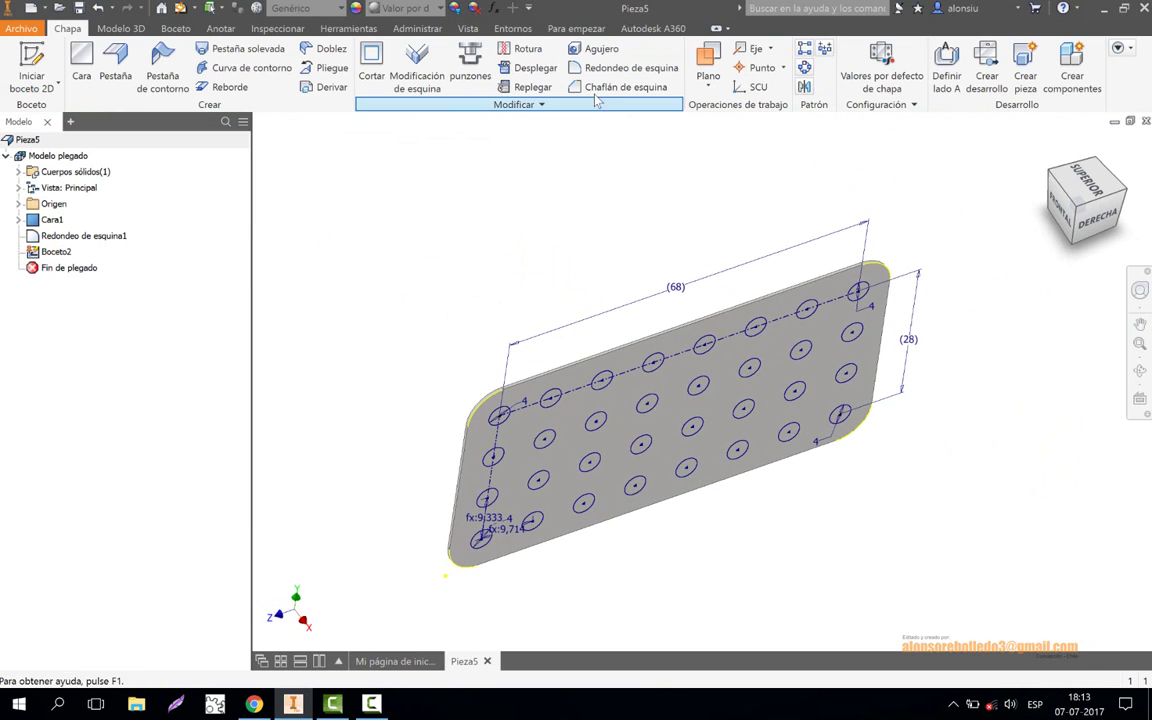
left_click(371, 65)
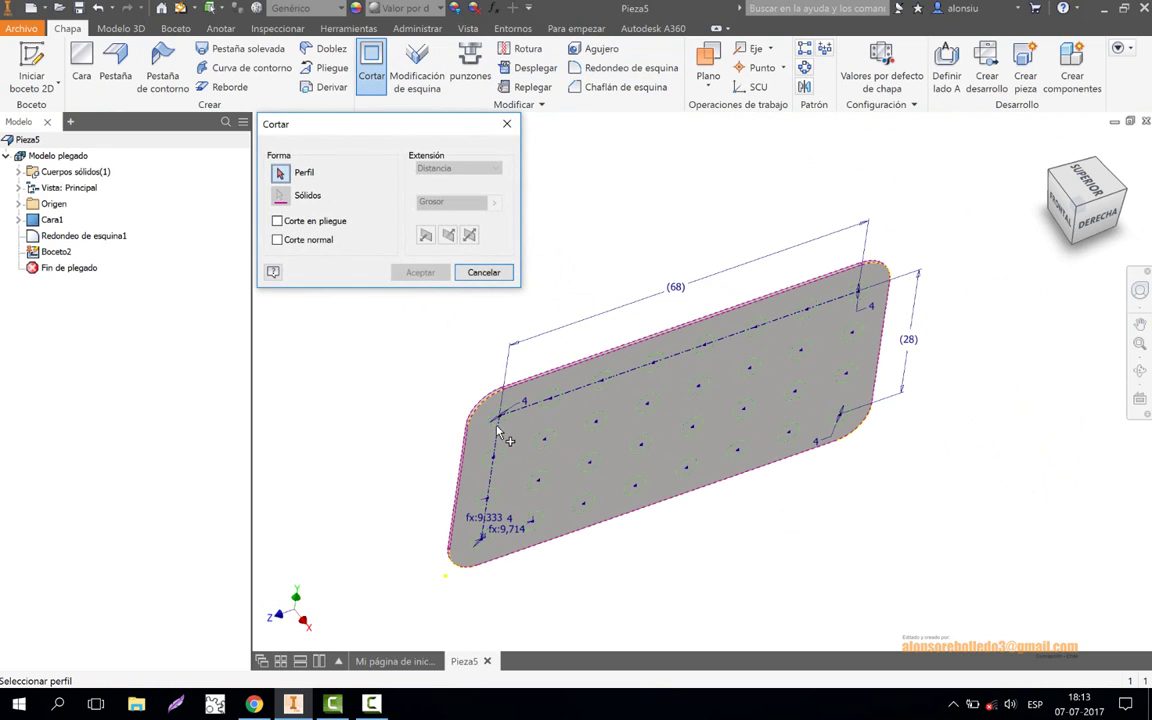
left_click(551, 401)
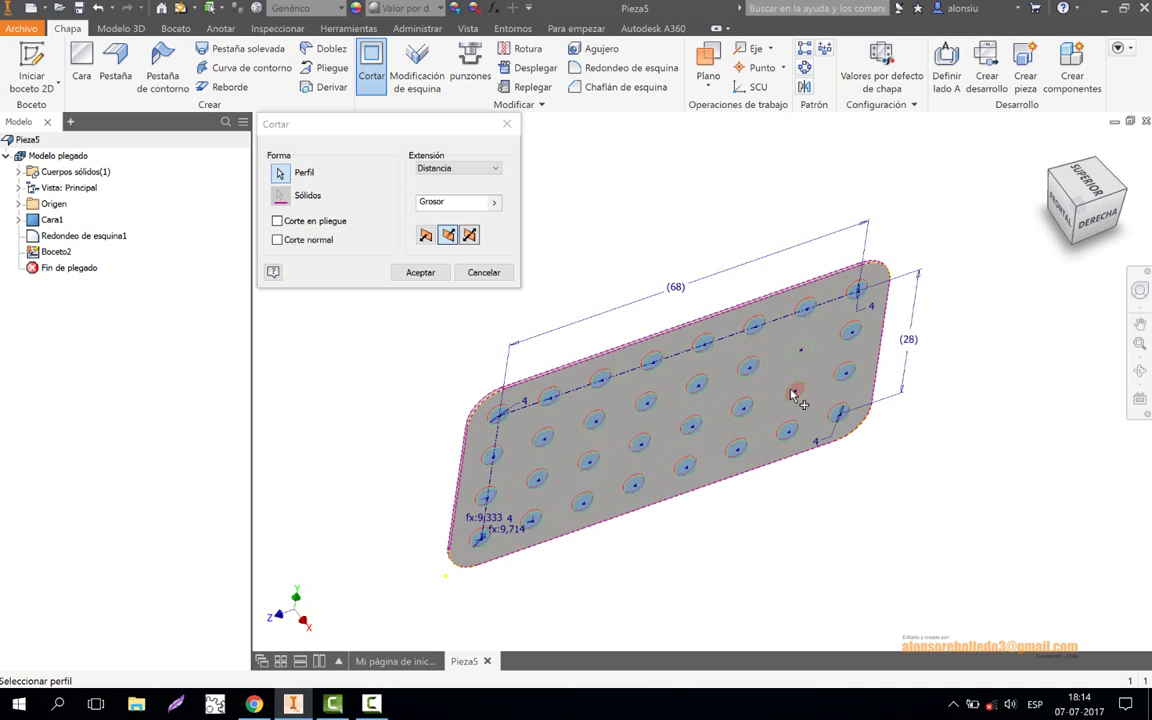
left_click(437, 272)
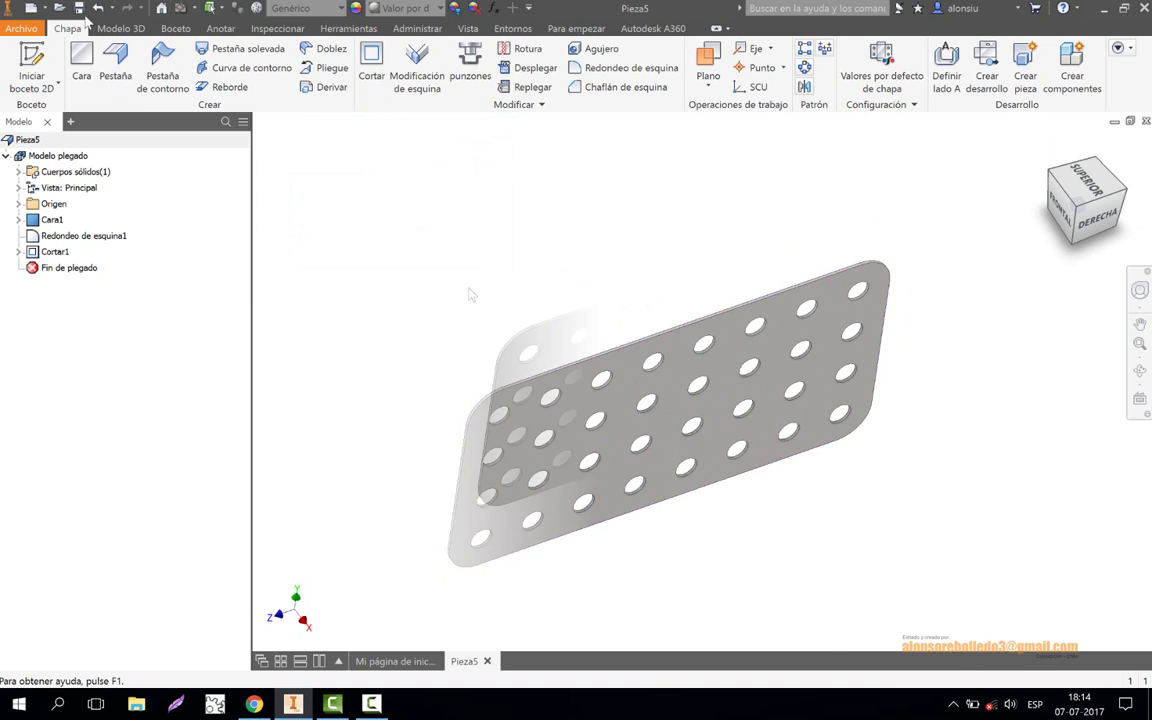
- Save the part on the desktop as PLACA ESTÁNDAR
key("ctrl+s")
type("PLANA")
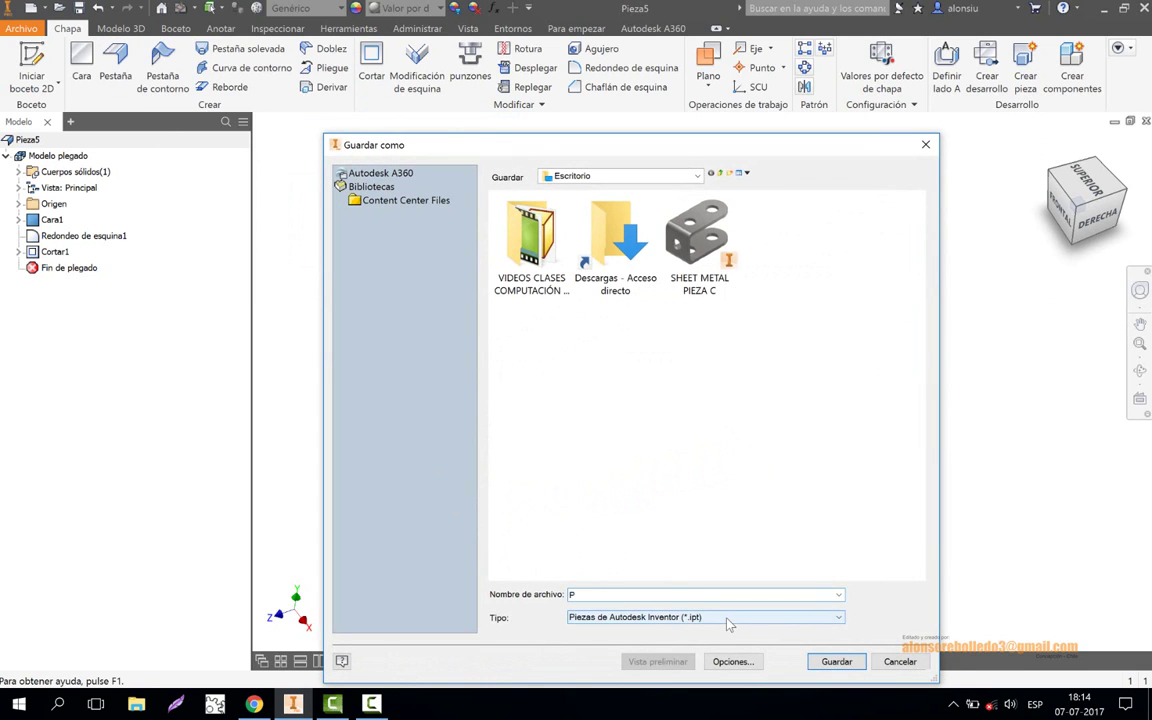
key("BackSpace")
key("BackSpace")
type("CA ESTÁNDAR")
left_click(837, 663)
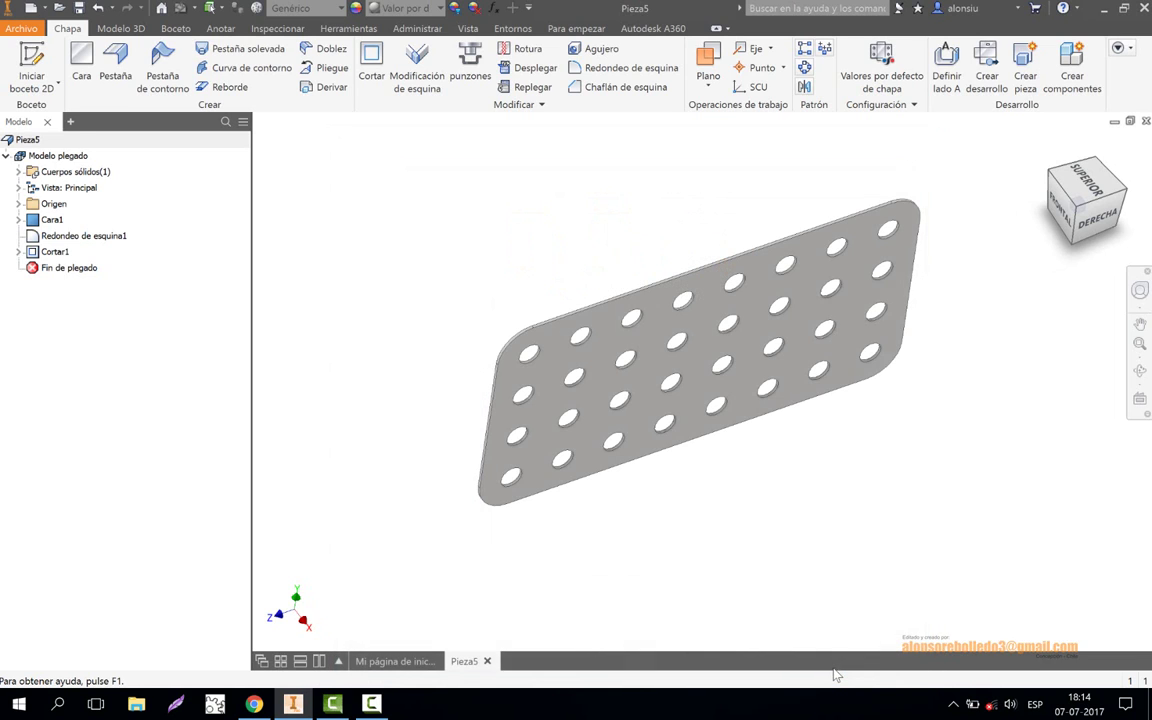
- Create a new drawing and start a base view of PLACA ESTÁNDAR.ipt in the Izquierda orientation, showing the perforated face
middle_click_drag(460, 260, 448, 272)
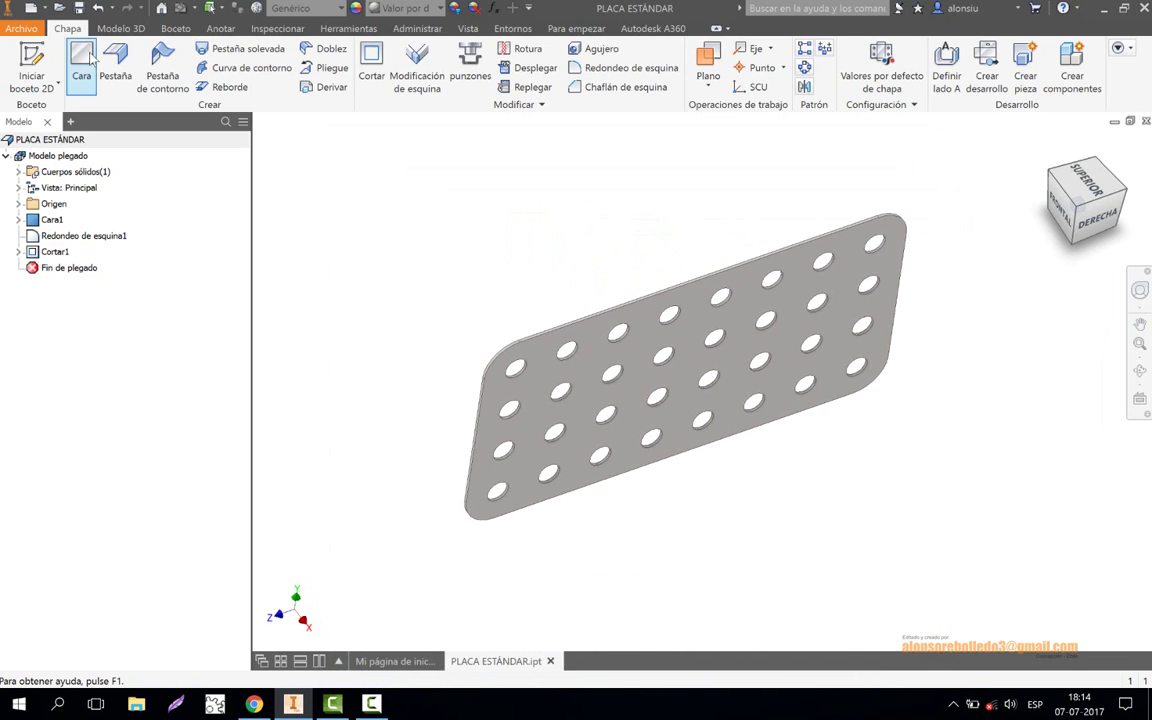
left_click(44, 8)
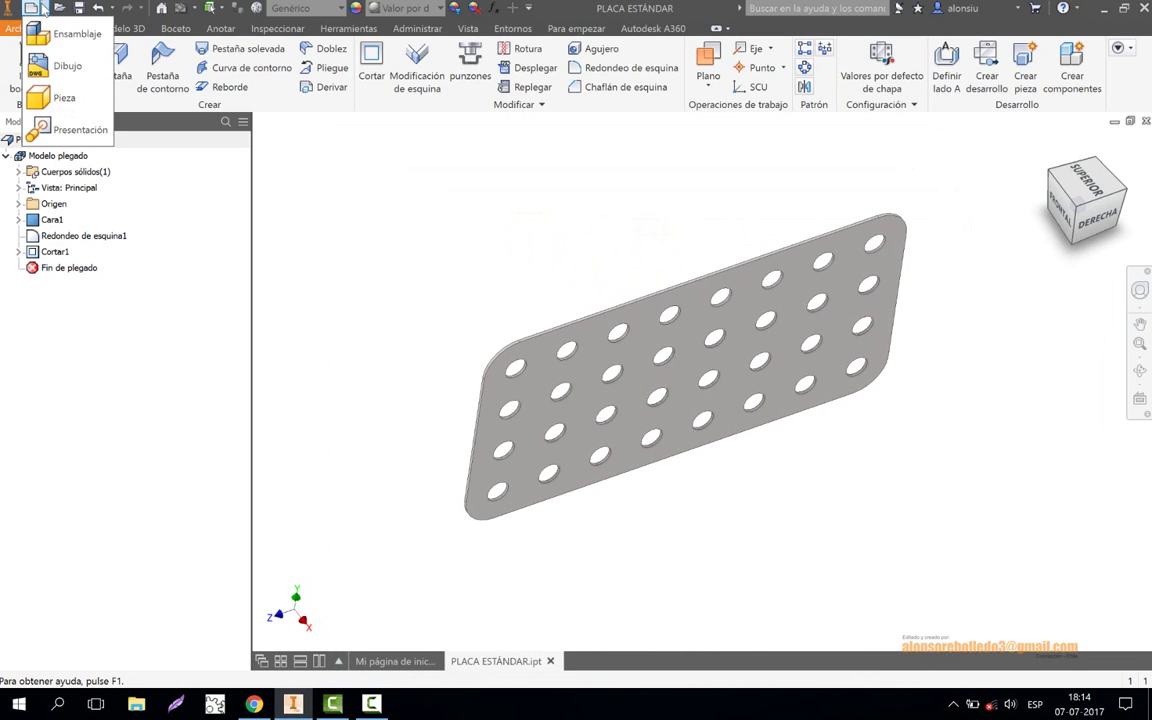
left_click(66, 65)
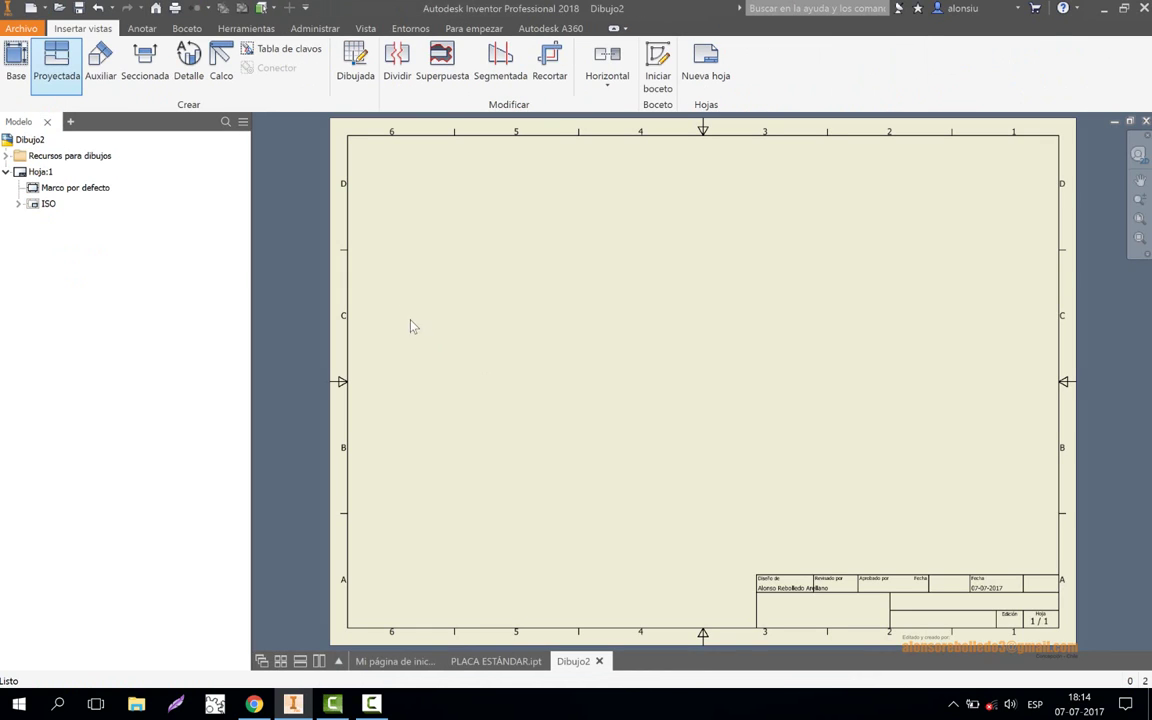
left_click(16, 62)
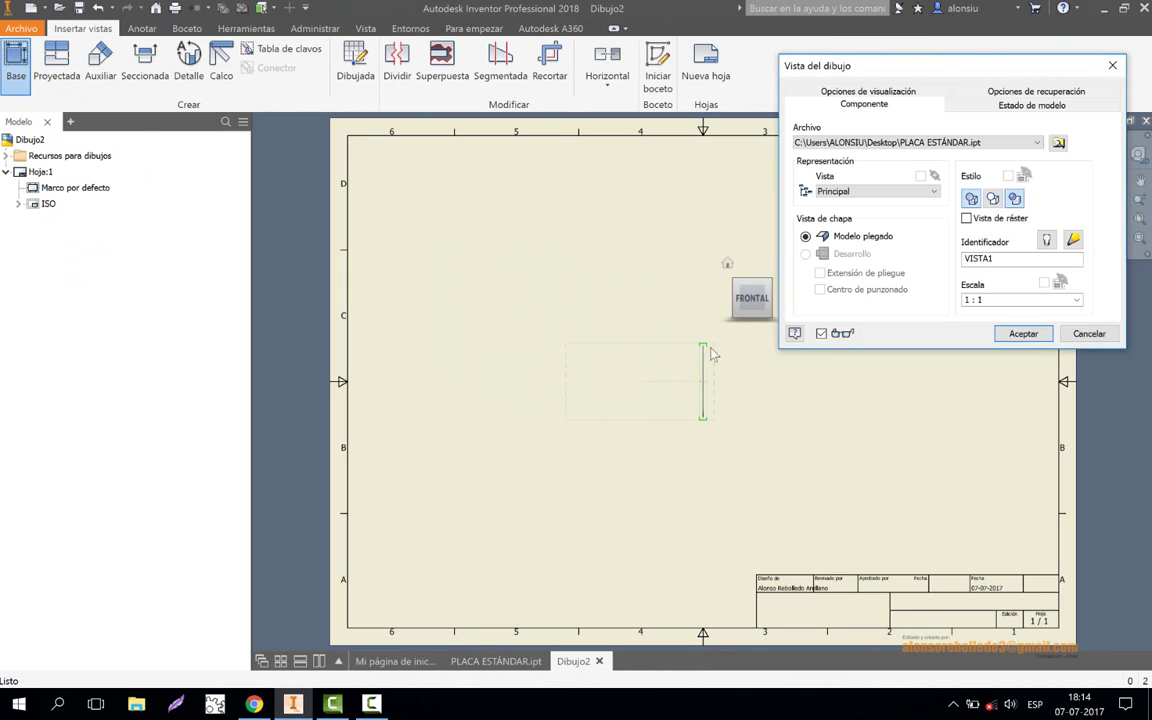
left_click(726, 302)
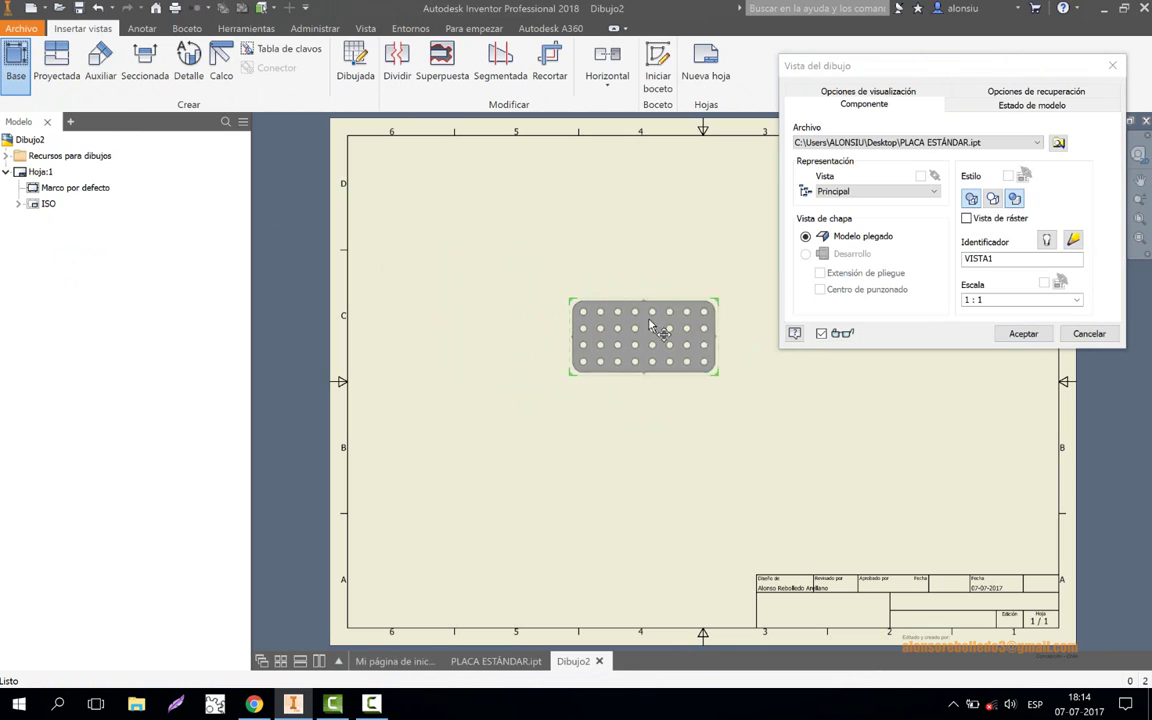
- Set the base view's scale to 3:1 and place it on the sheet
left_click(1078, 301)
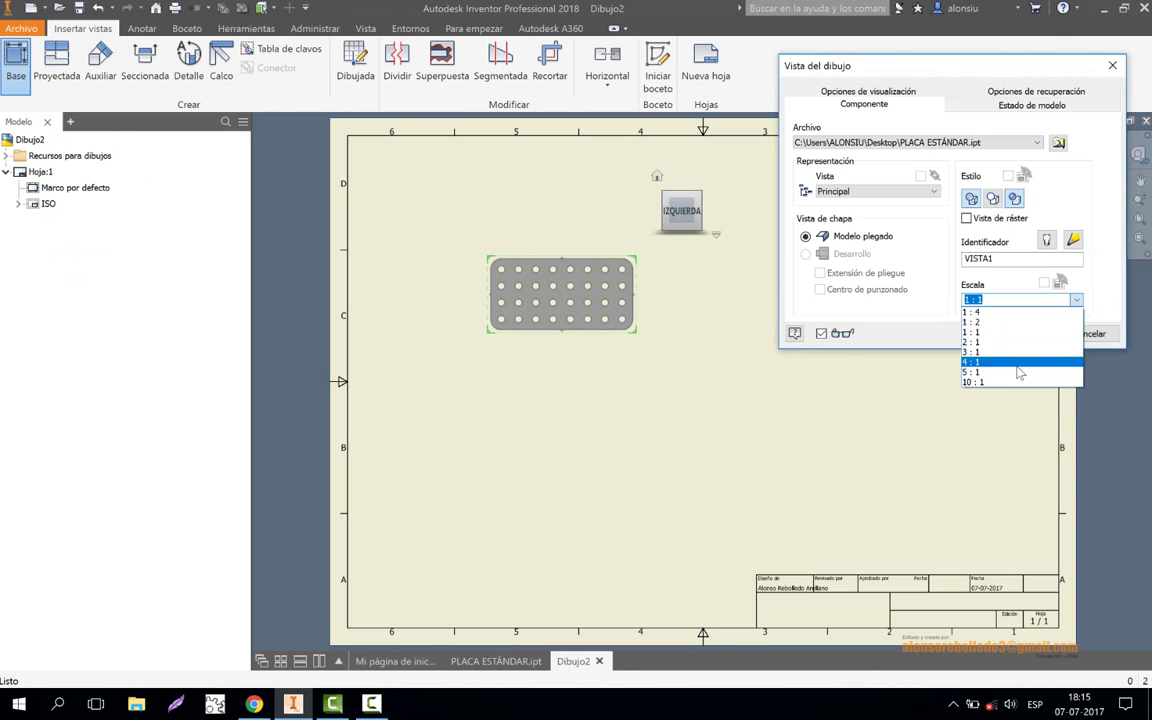
left_click(1020, 374)
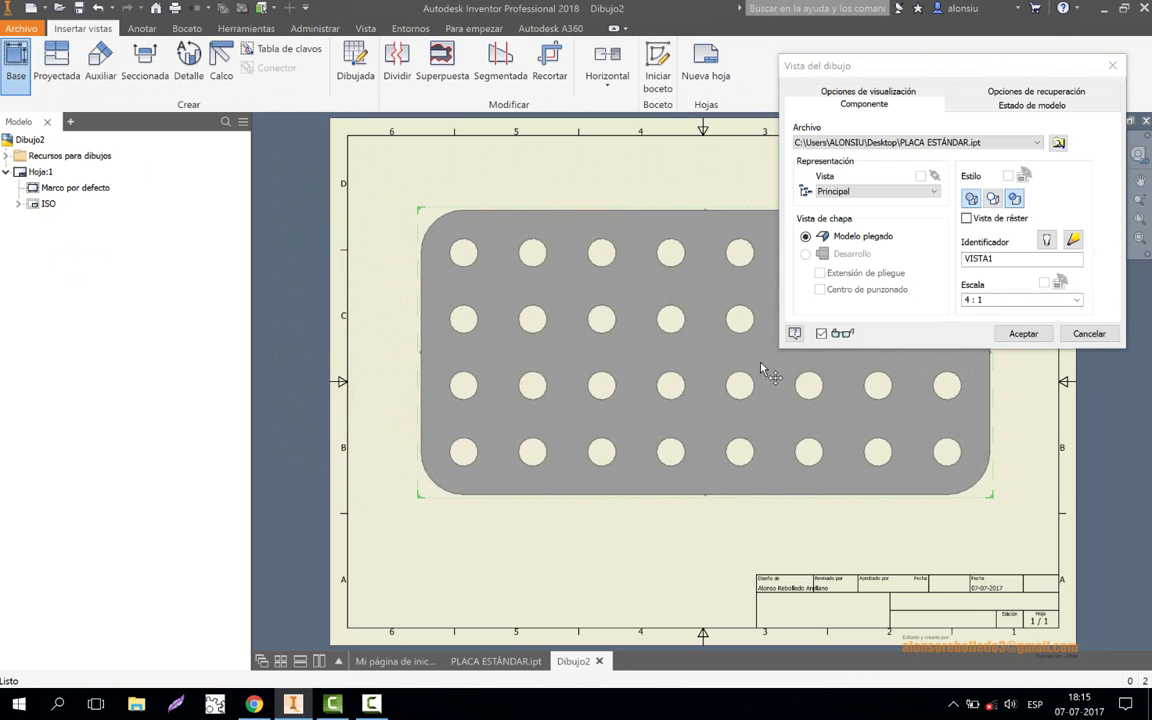
left_click(1075, 305)
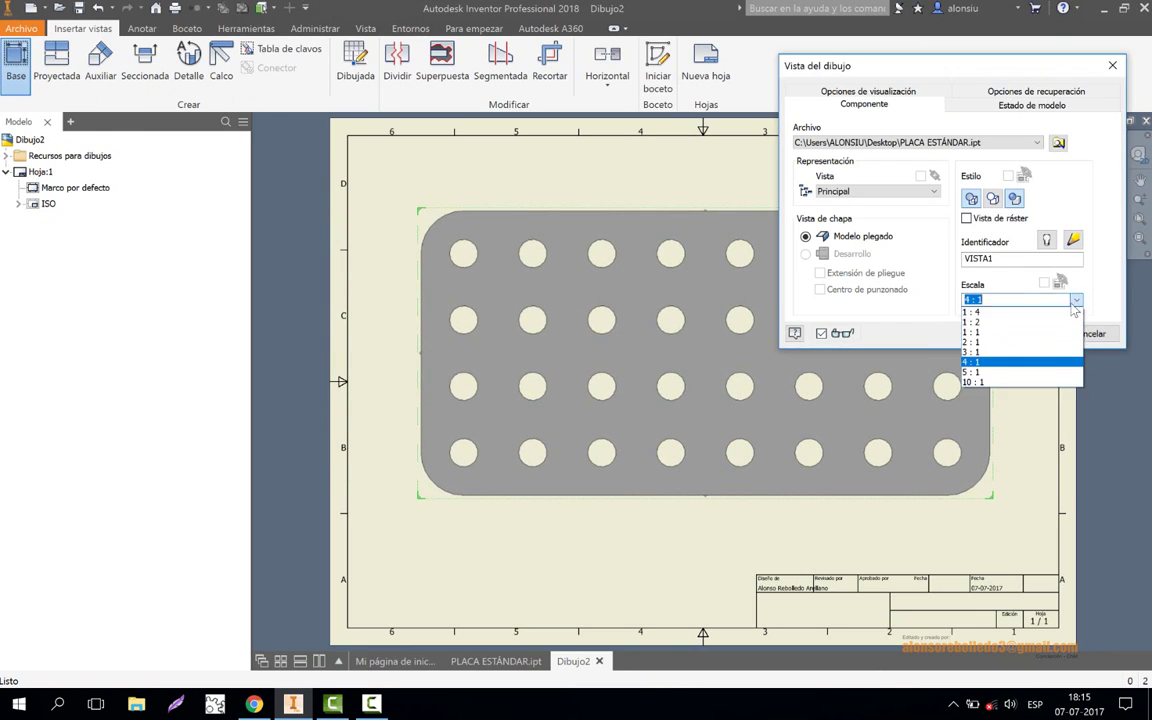
left_click(990, 361)
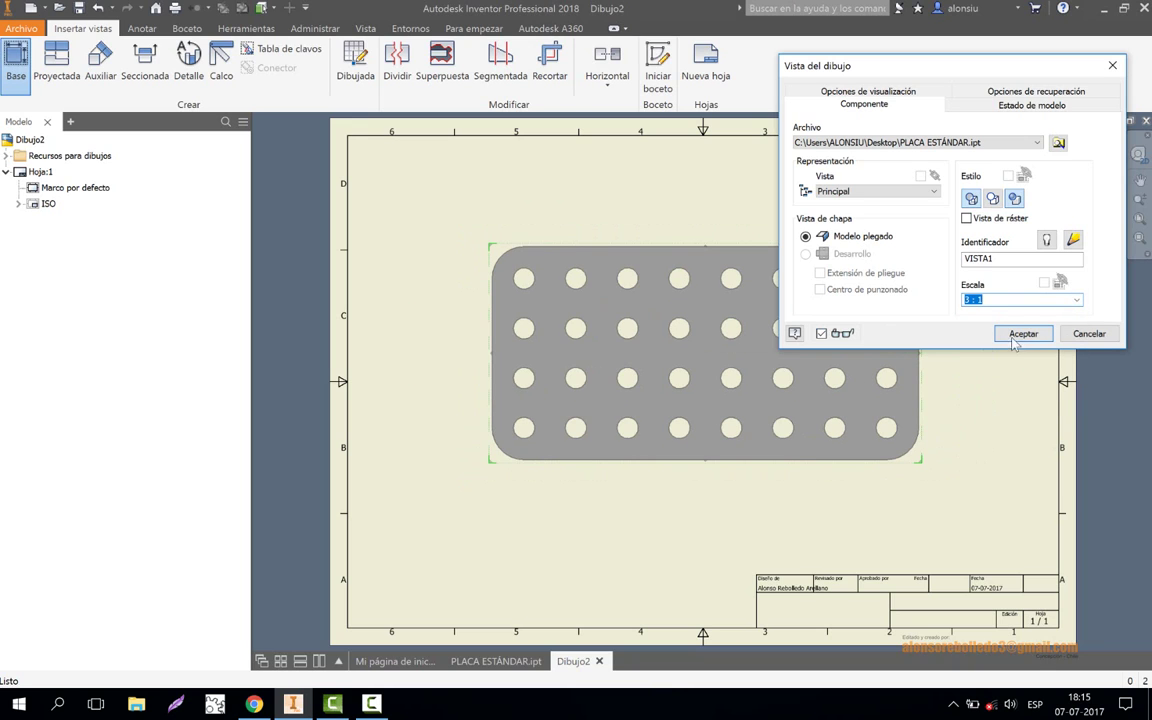
left_click(1020, 336)
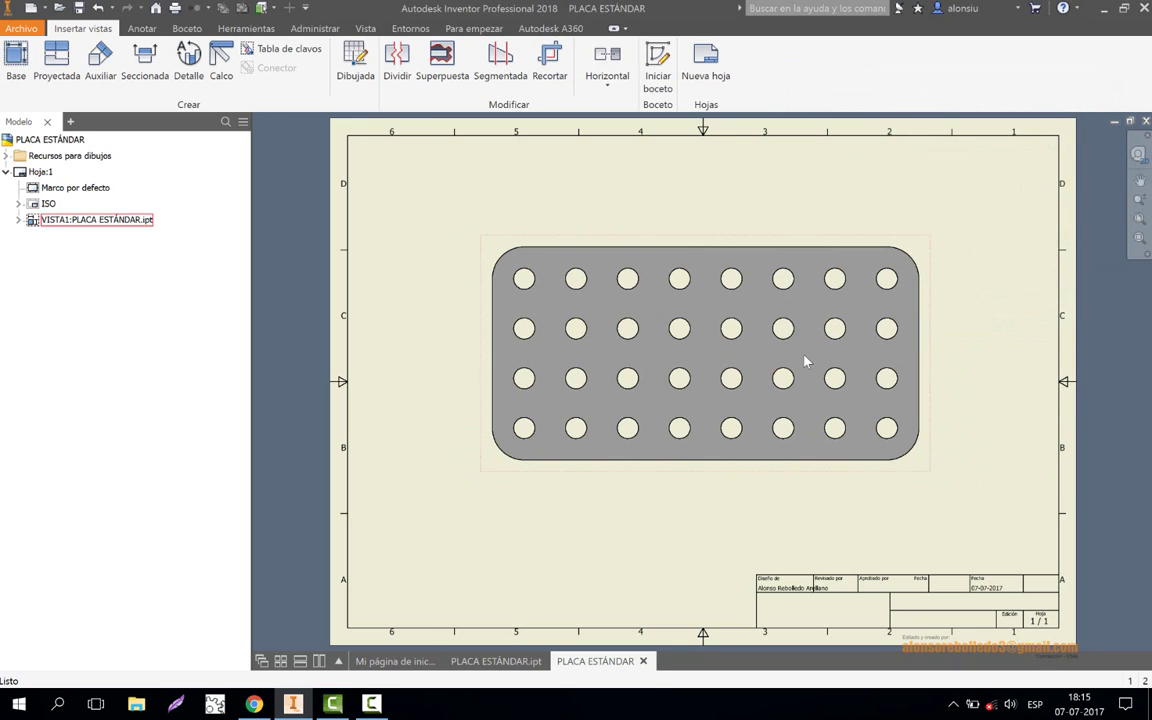
- Dimension the horizontal distance between the first and last holes of the upper row, placing it above the plate
left_click(142, 28)
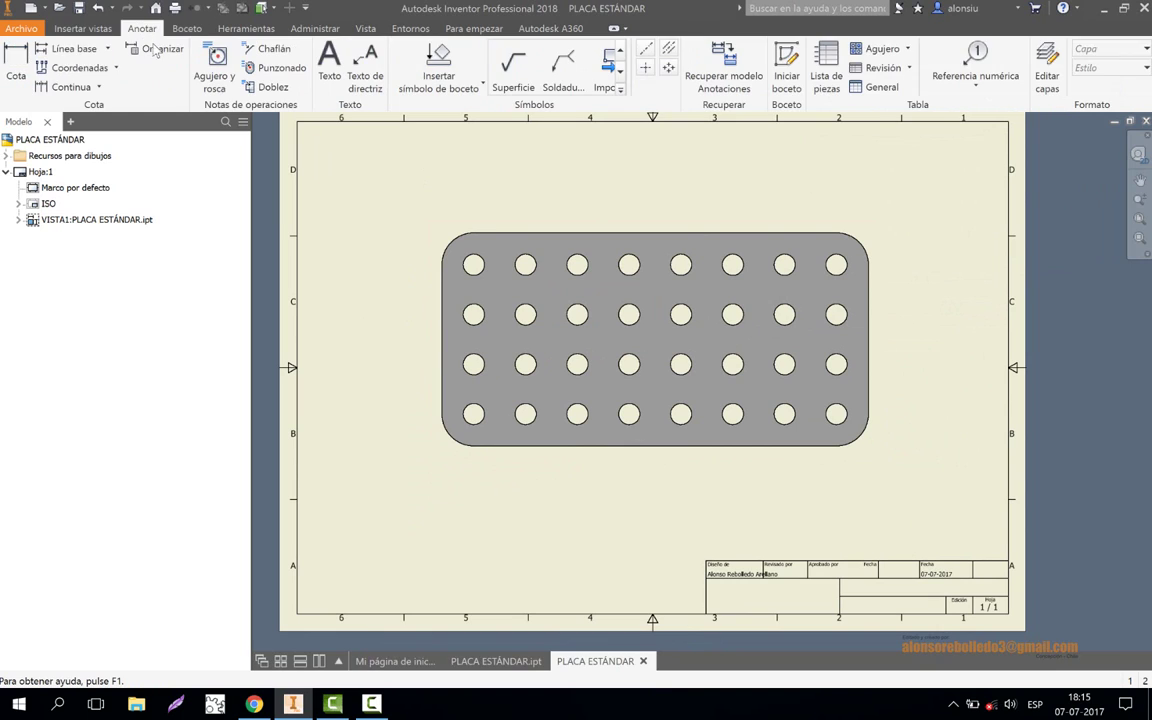
left_click(16, 65)
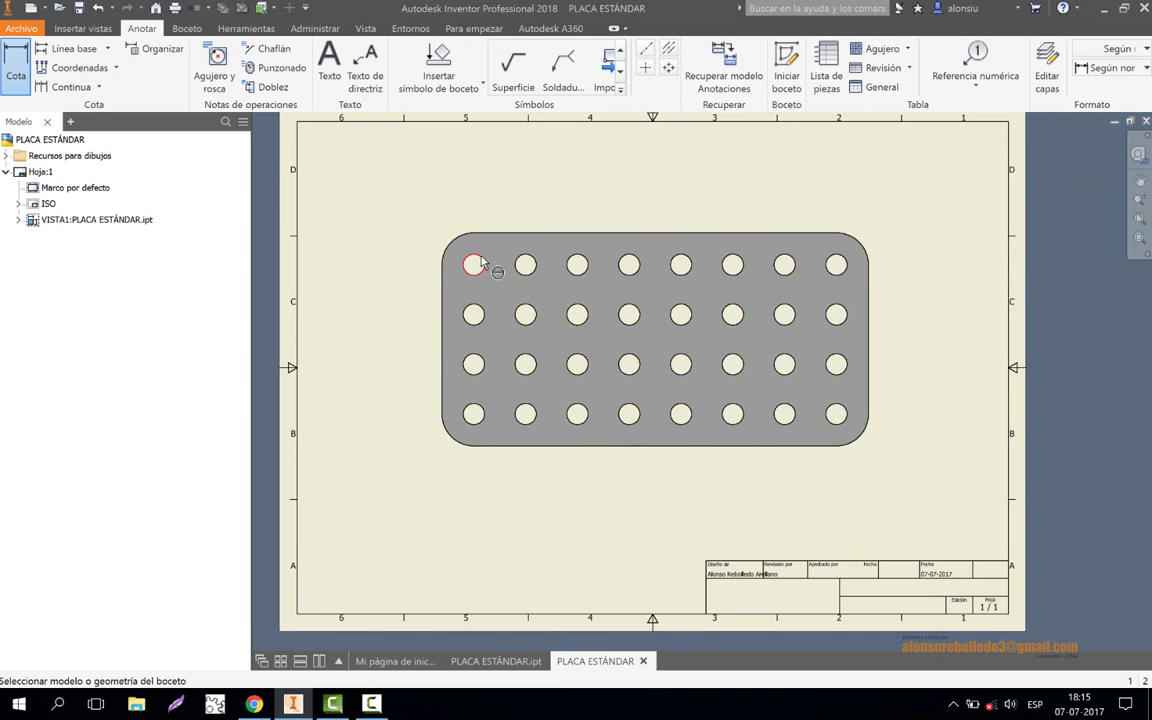
left_click(476, 264)
left_click(836, 263)
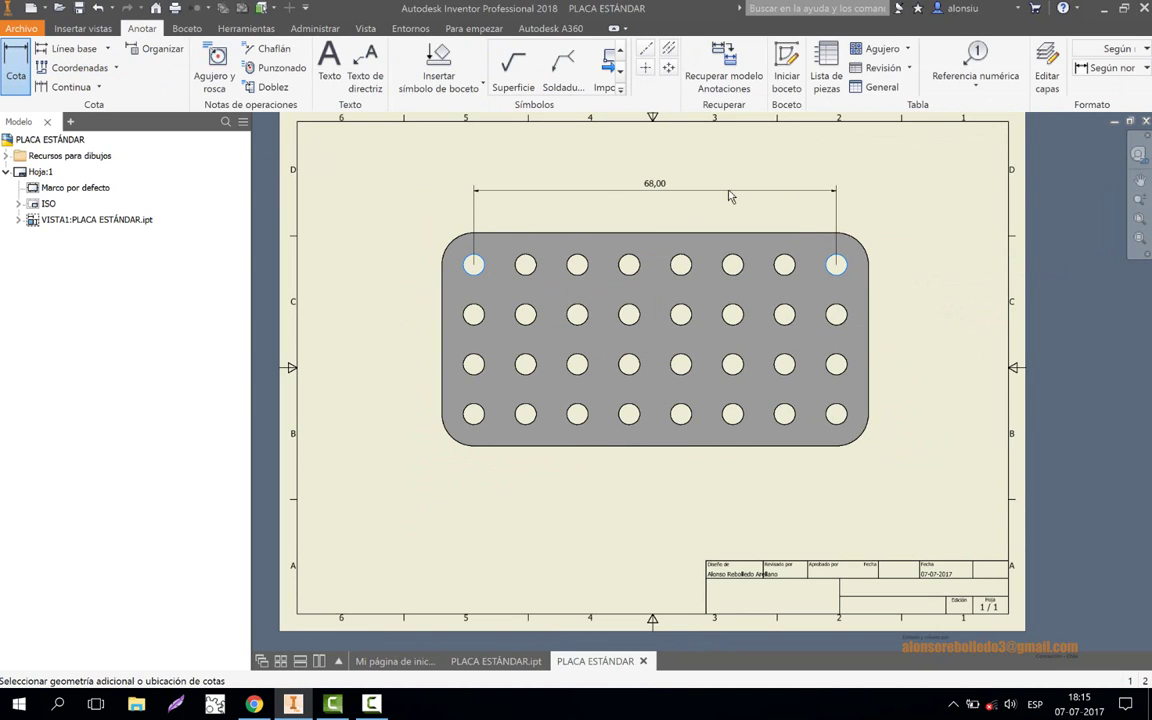
left_click(643, 175)
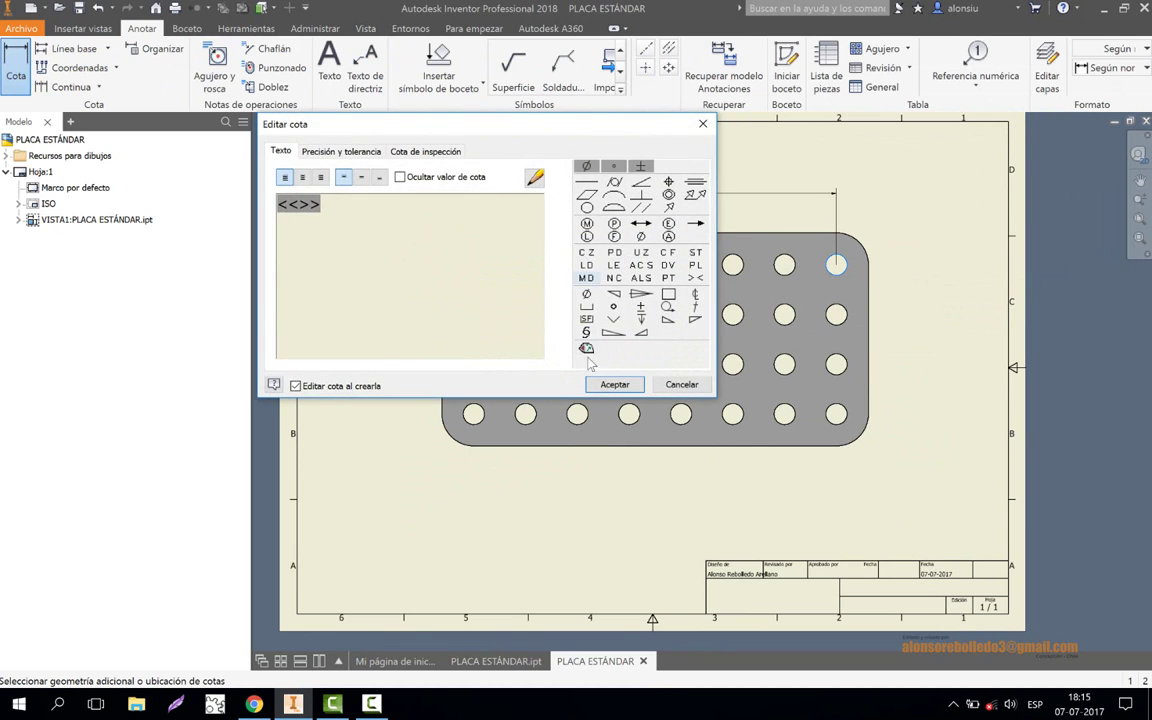
key("Return")
- Dimension the vertical distance between the first and last holes of the leftmost column, placing it outside the plate's left edge
scroll(468, 280, "down", 3)
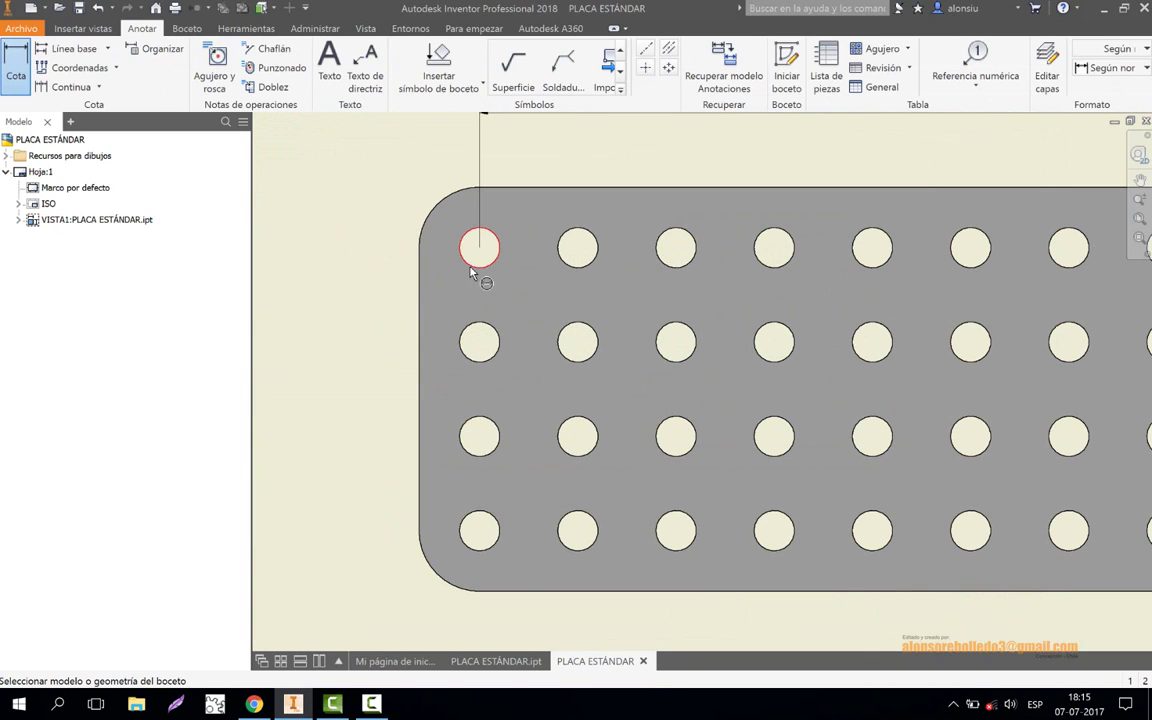
left_click(472, 271)
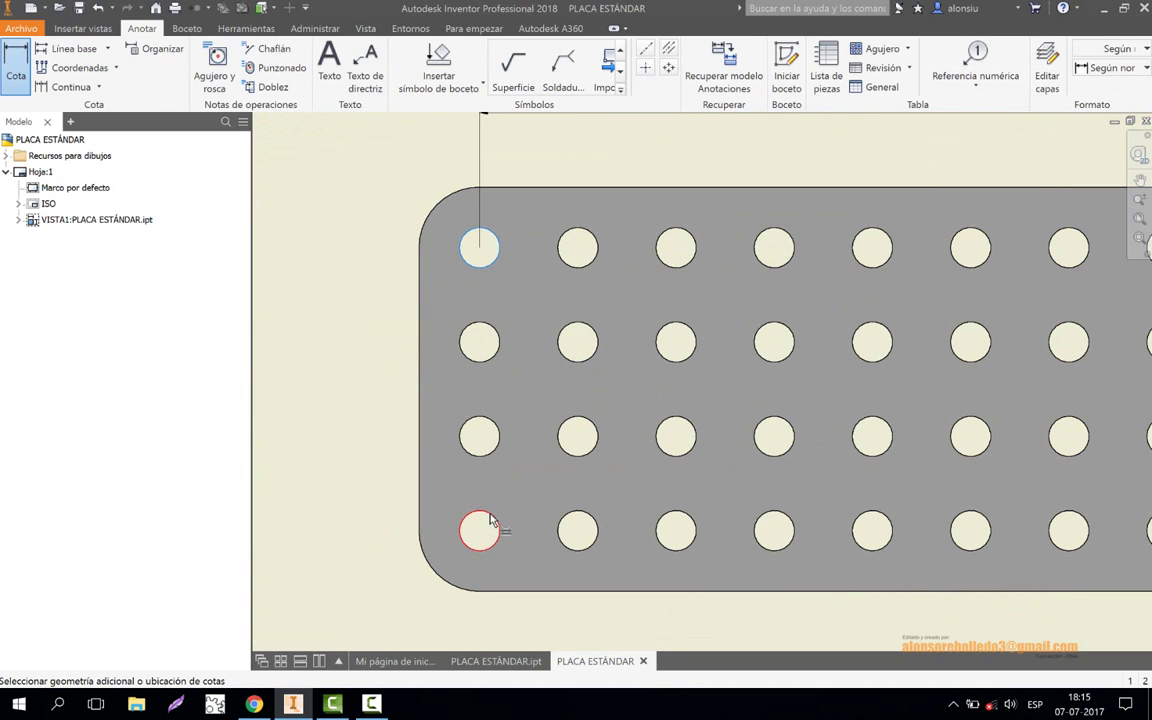
left_click(491, 521)
left_click(305, 360)
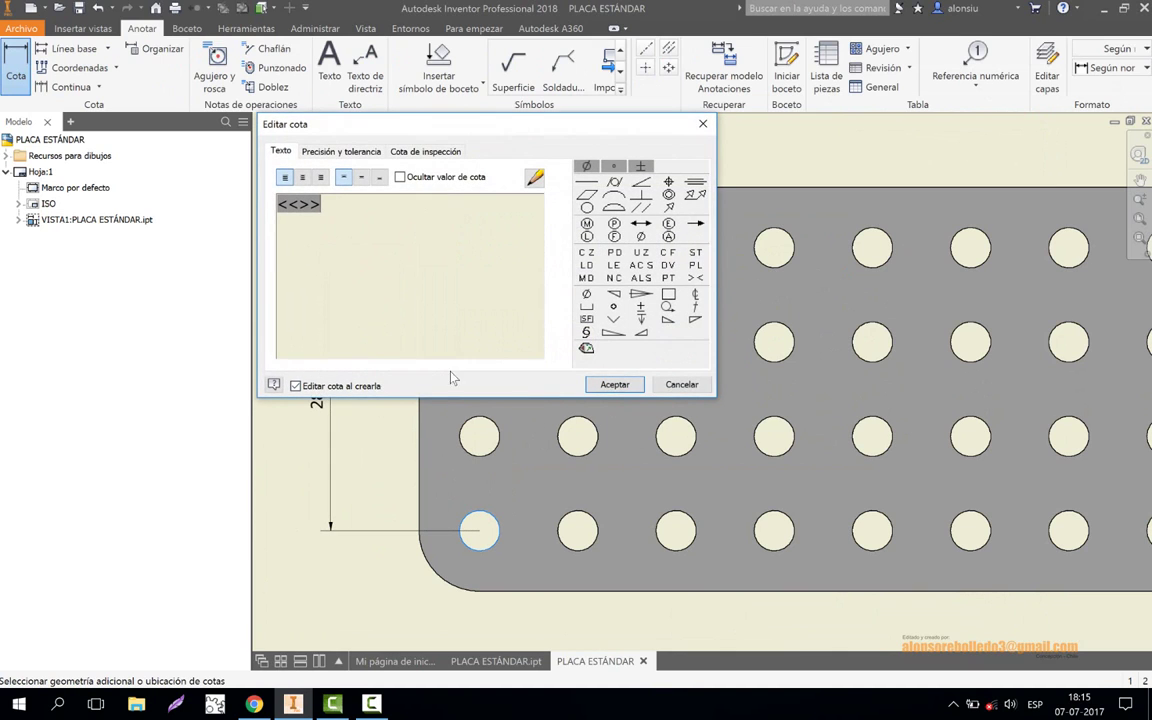
left_click(600, 385)
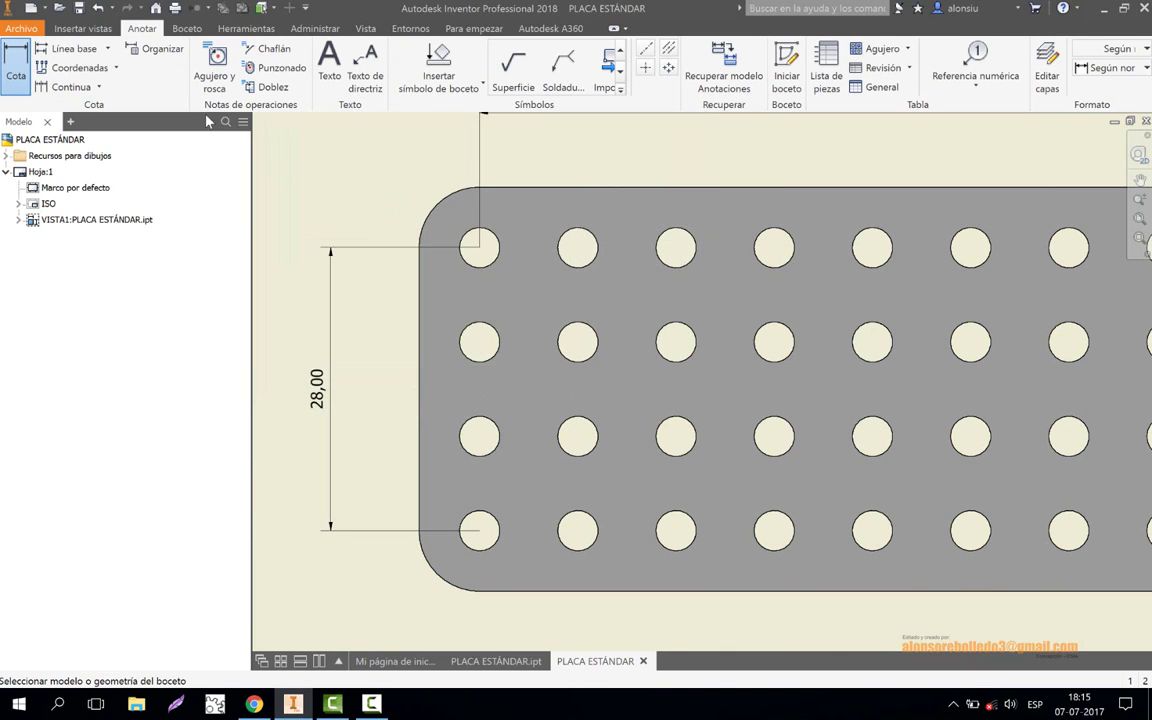
- Dimension the diameter of the upper-left hole, placing the text diagonally outside the plate's corner
left_click(477, 236)
left_click(341, 137)
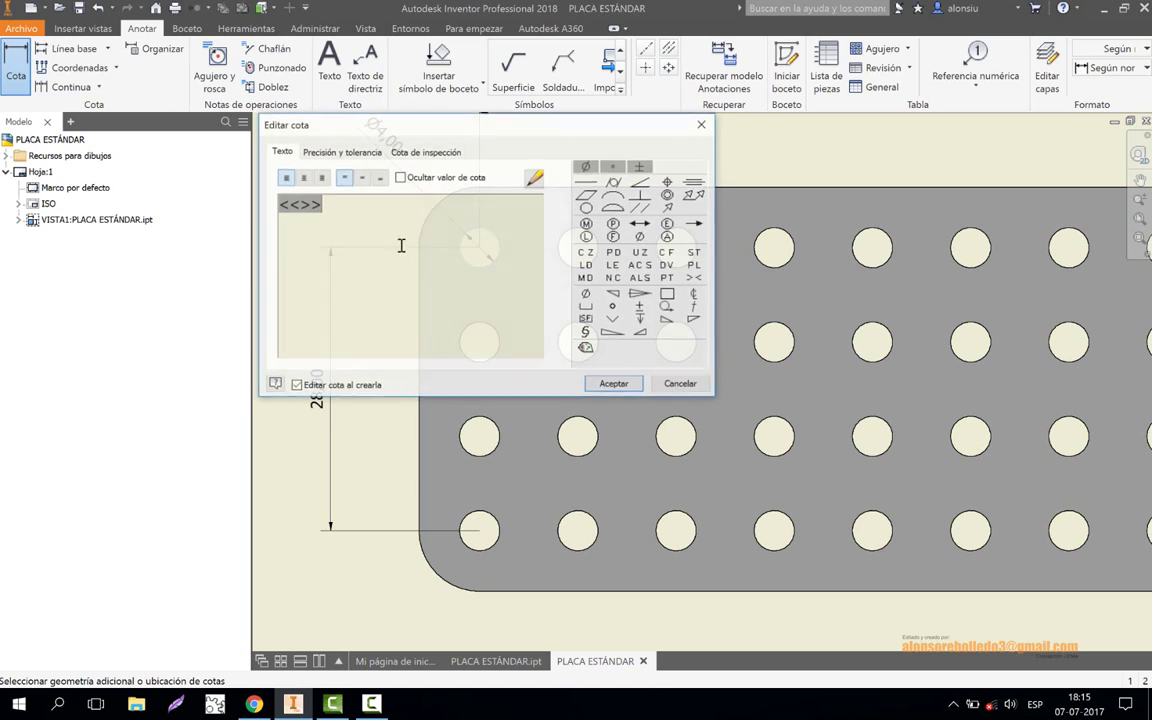
left_click(606, 385)
- Dimension the radius of the plate's lower-left corner, placing the text outside the plate
scroll(520, 275, "up", 3)
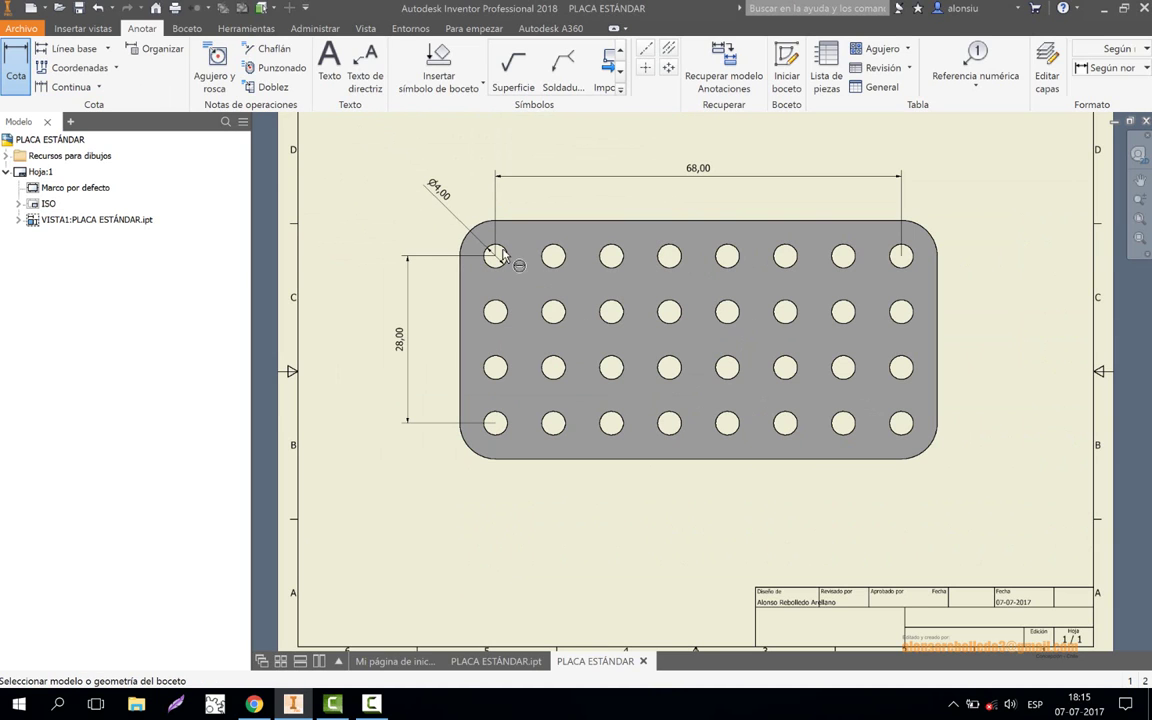
left_click(480, 457)
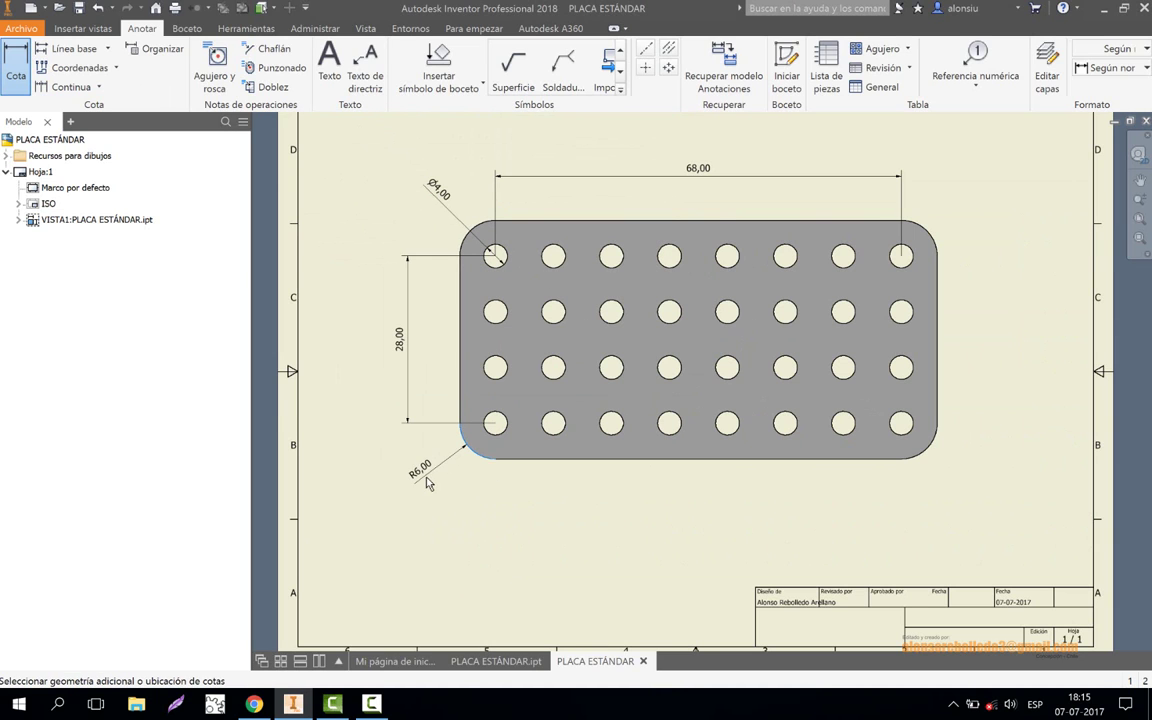
left_click(422, 470)
left_click(615, 381)
- Dimension the horizontal spacing between the first two holes of the lowest row, placing it below the plate with its text centred
middle_click_drag(538, 536, 495, 539)
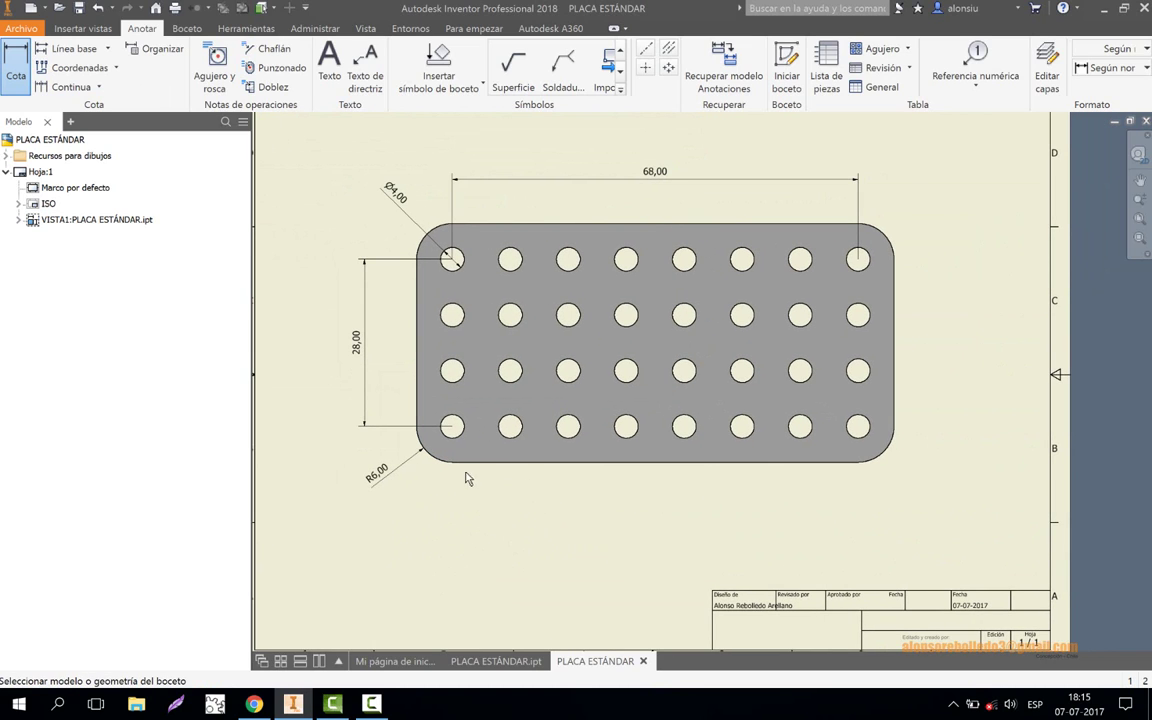
left_click(458, 441)
left_click(512, 436)
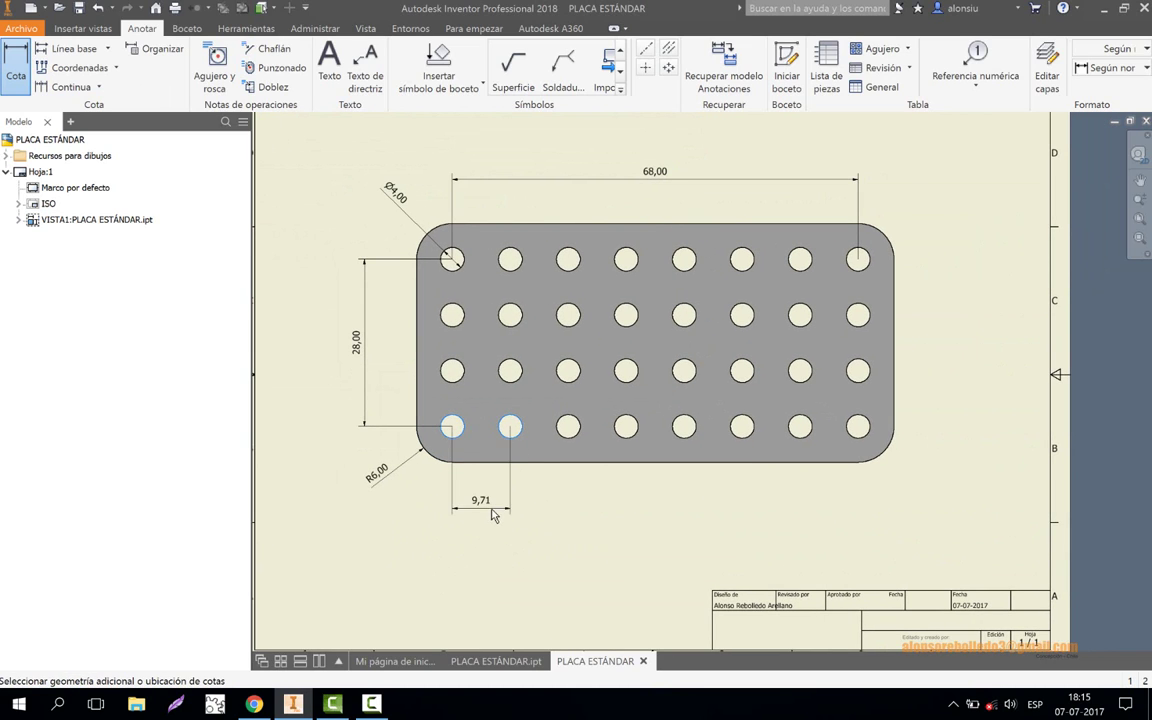
left_click(502, 499)
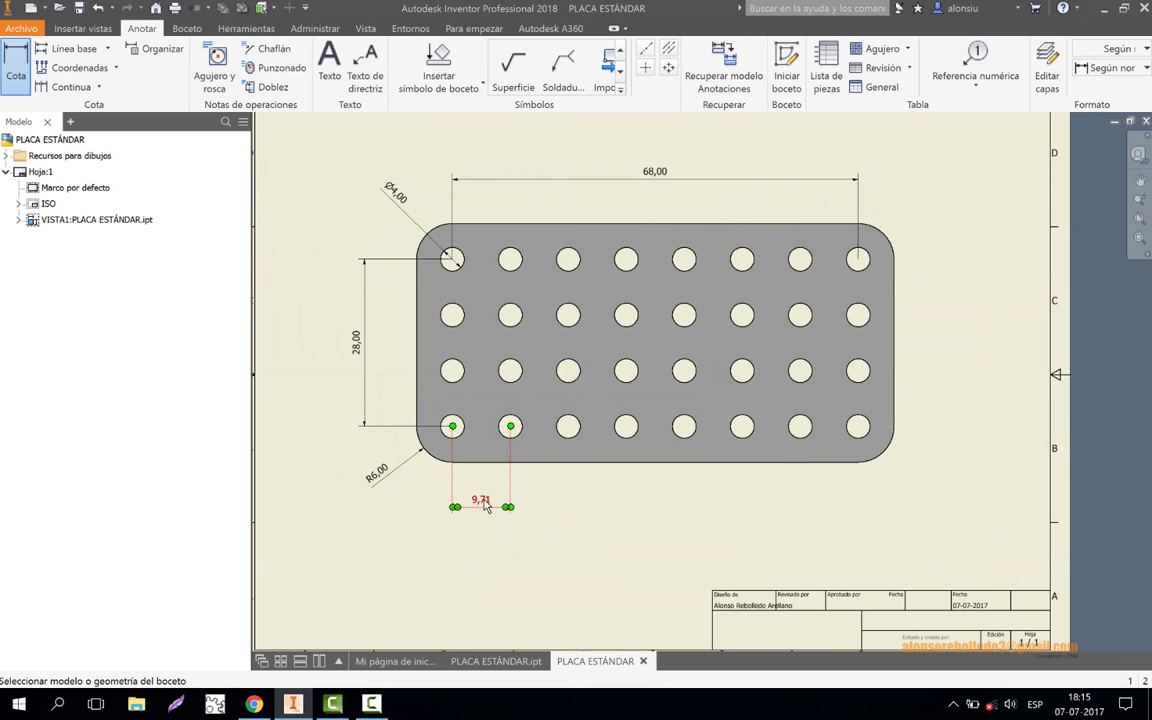
key("Return")
key("Escape")
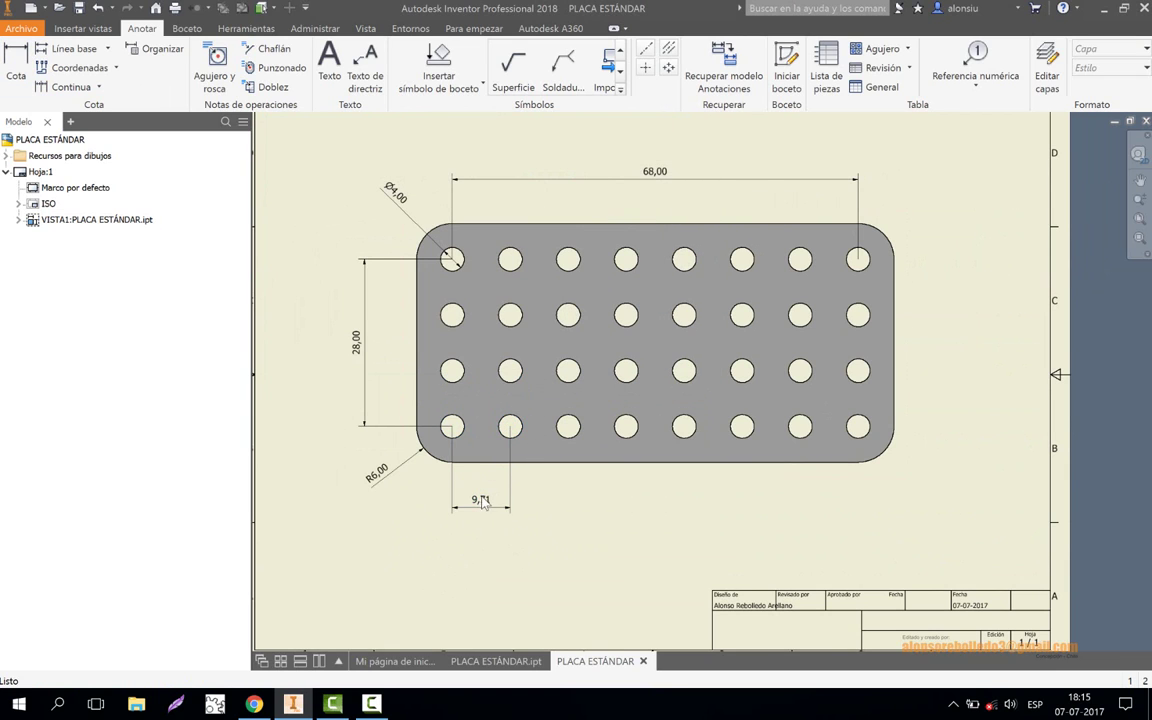
left_click_drag(490, 496, 480, 503)
left_click(372, 450)
- Dimension the horizontal distance from the plate's left edge to the lower-left hole, aligned with the hole spacing dimension below the plate
scroll(373, 454, "up", 3)
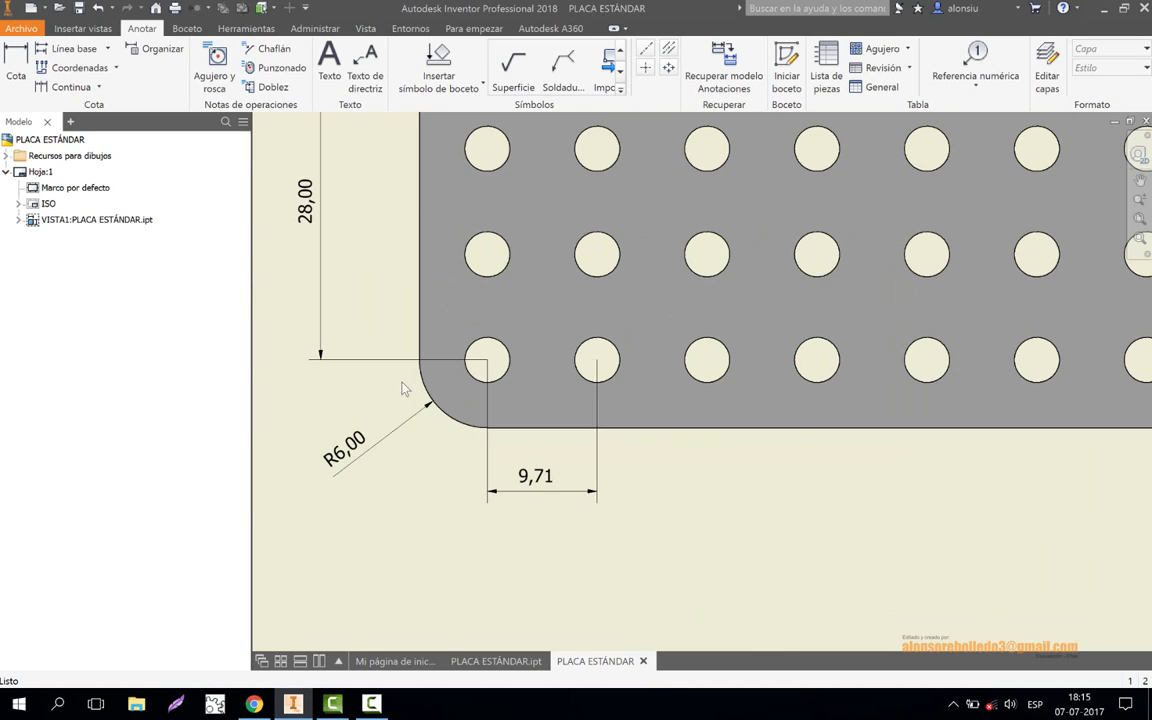
left_click(18, 63)
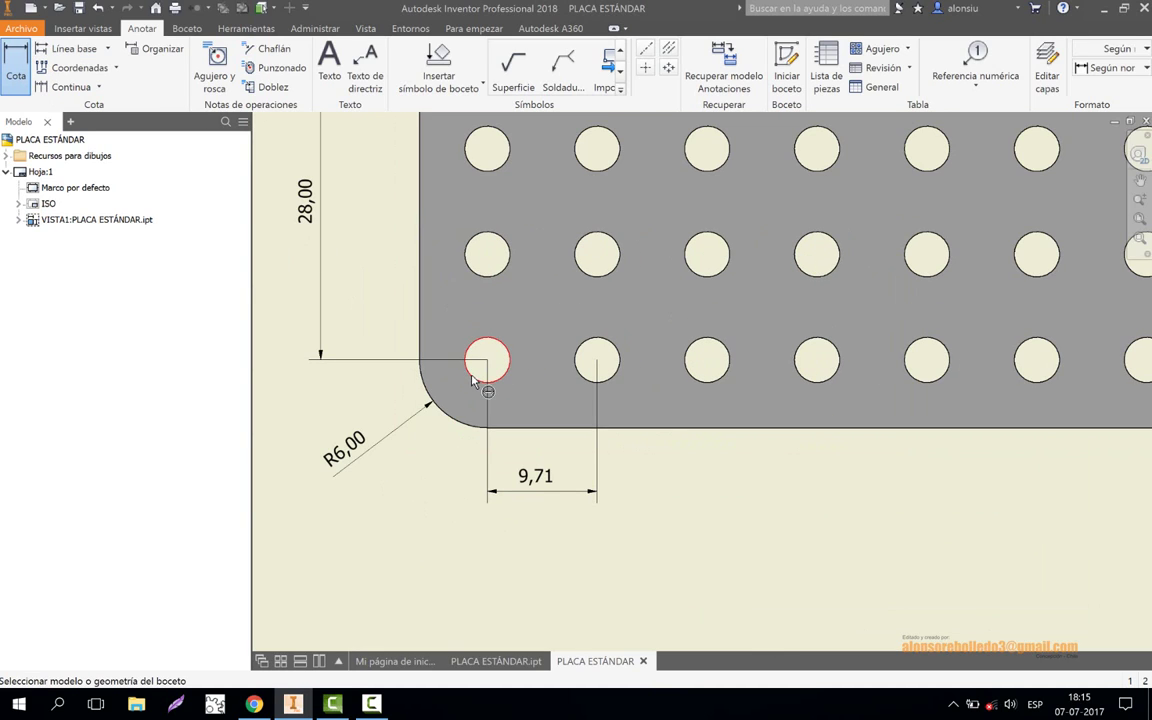
left_click(466, 358)
left_click(420, 342)
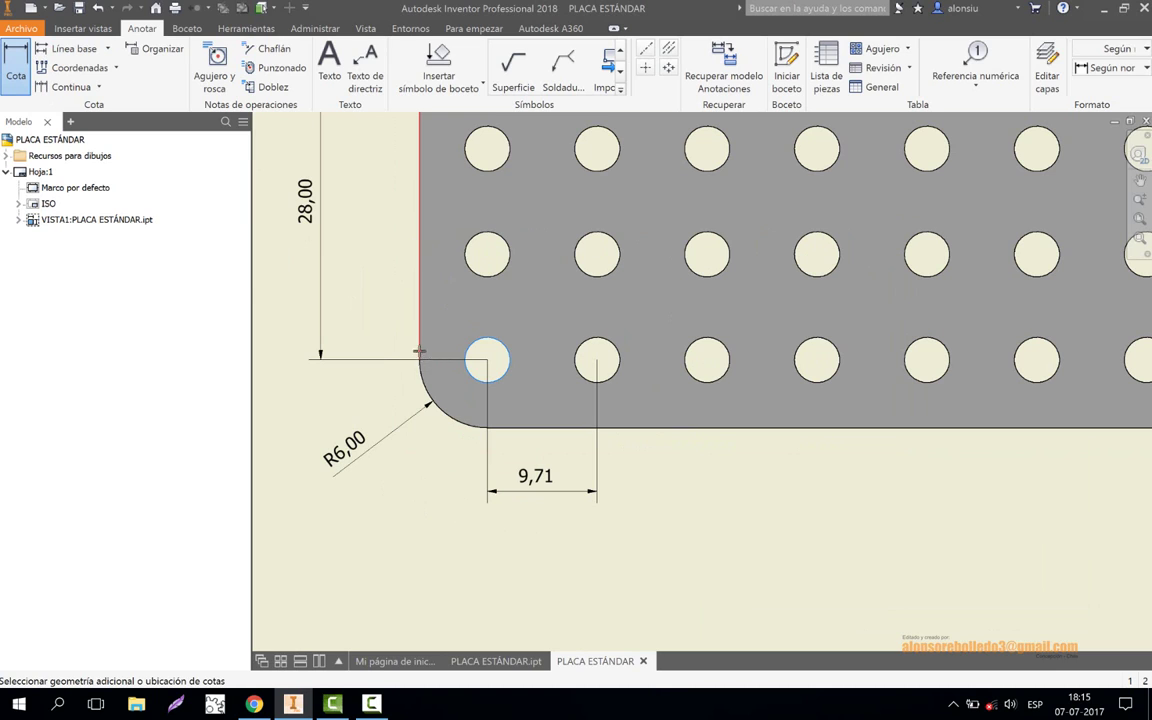
left_click(462, 498)
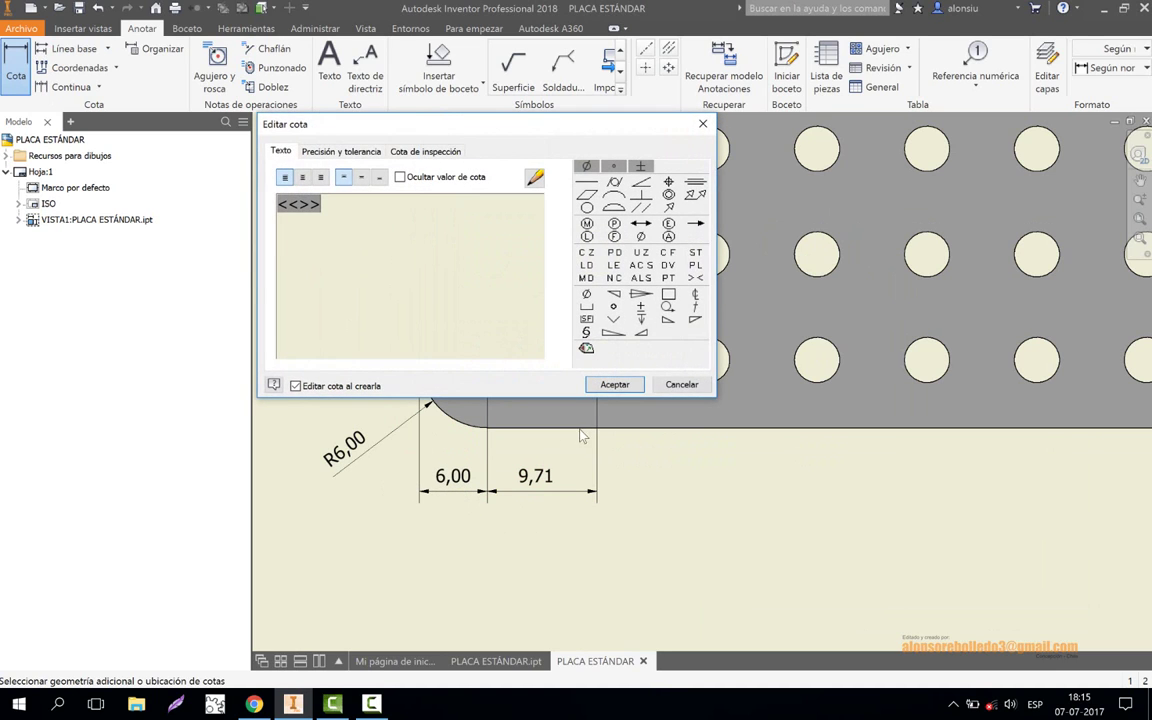
left_click(609, 383)
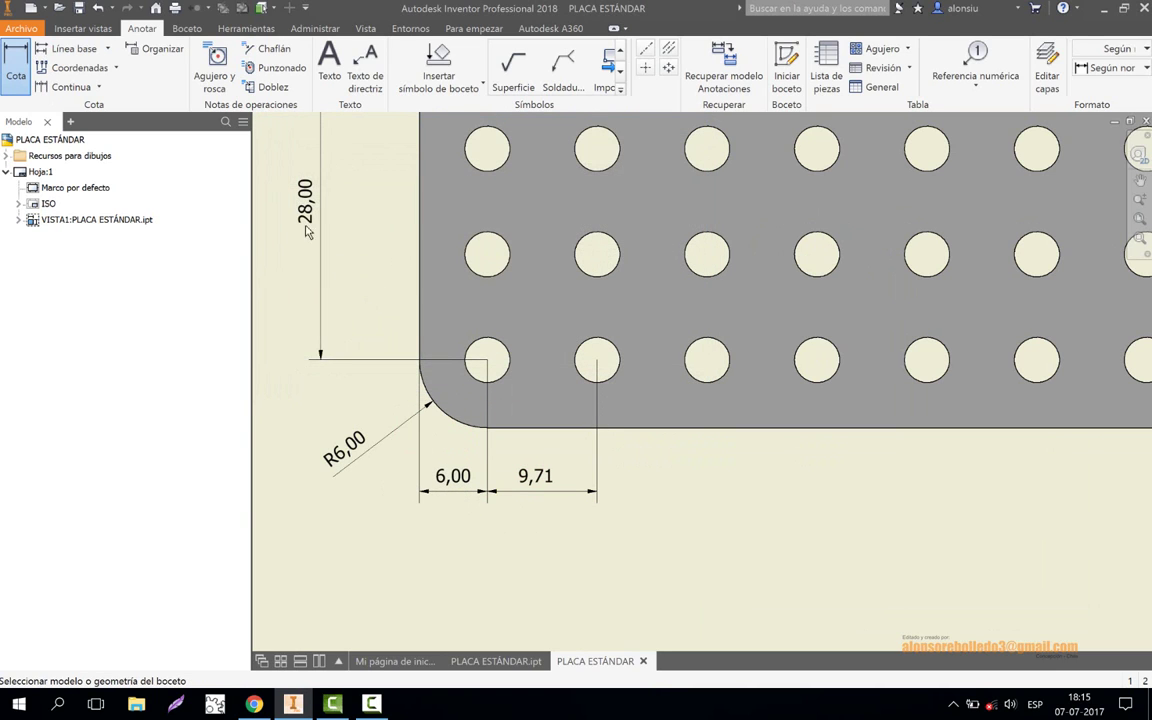
- Dimension the vertical distance from the plate's lower edge to the lower-left hole, placing it between the plate and the column dimension
left_click(512, 428)
left_click(502, 380)
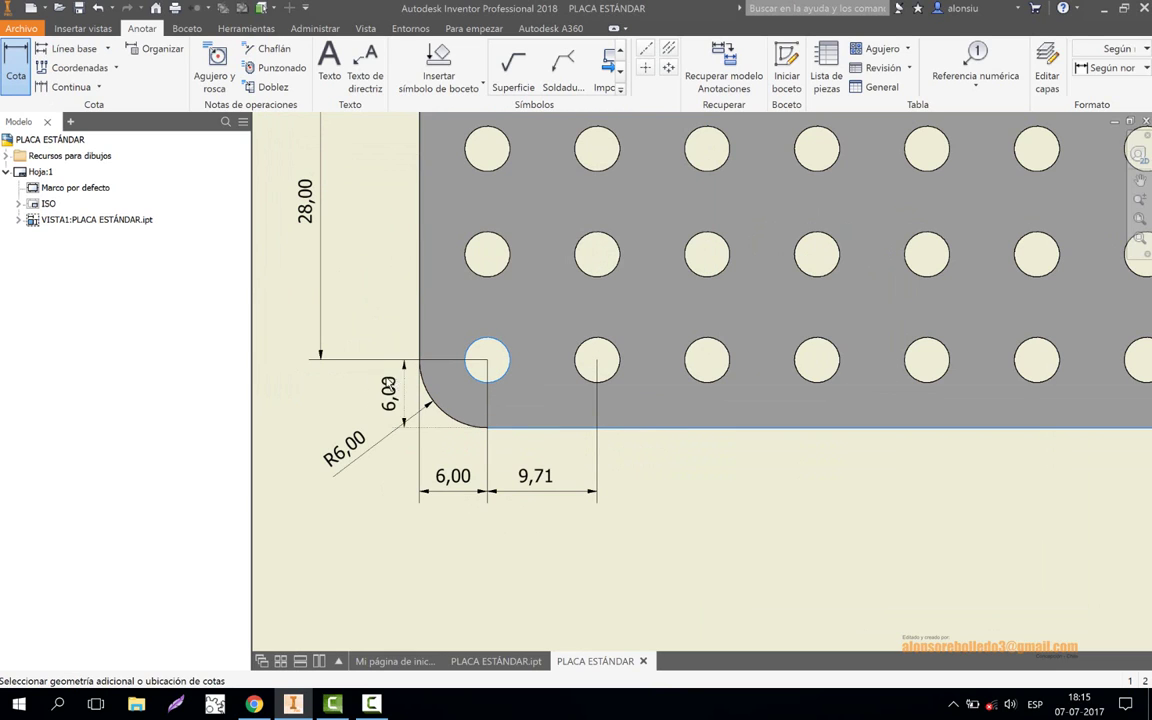
left_click(380, 383)
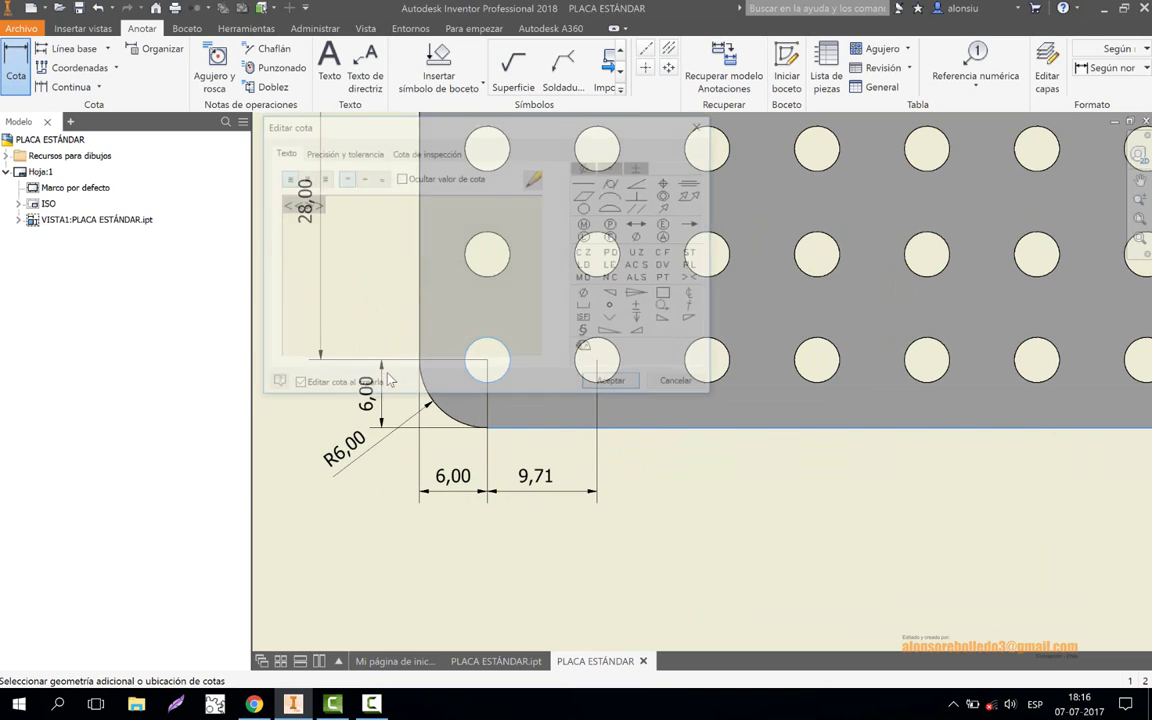
left_click(614, 384)
- Dimension the vertical spacing between the two lowest holes of the leftmost column, aligned with the edge-to-hole dimension
left_click(497, 352)
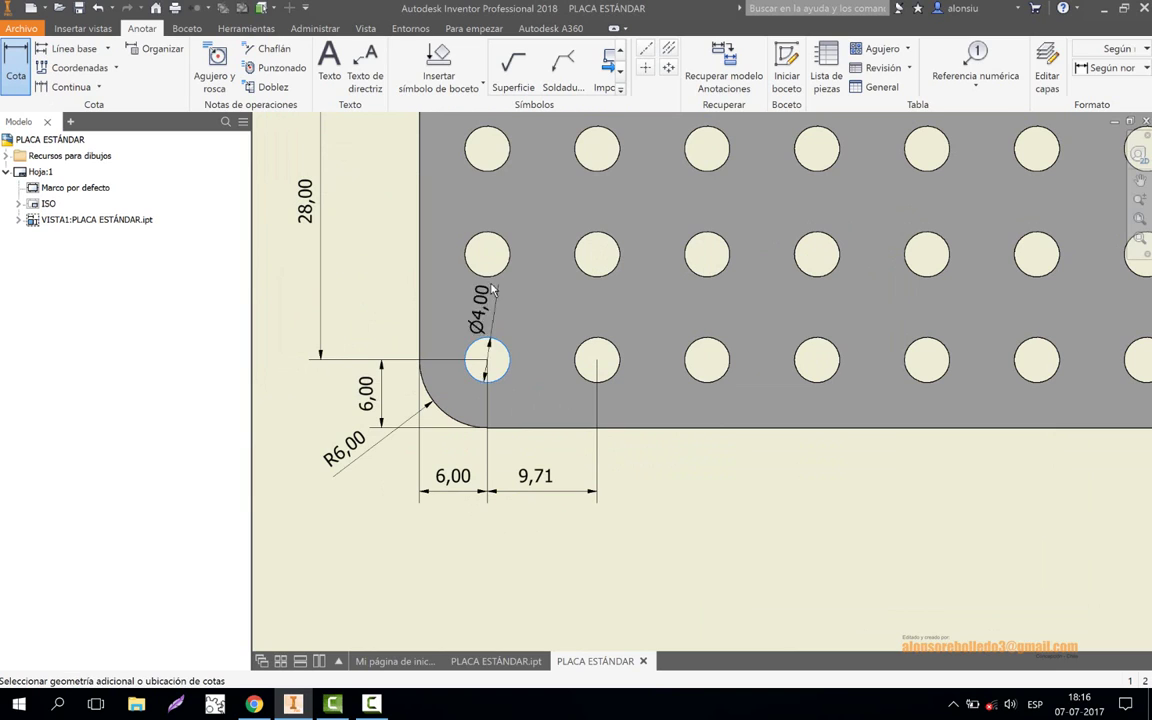
left_click(493, 278)
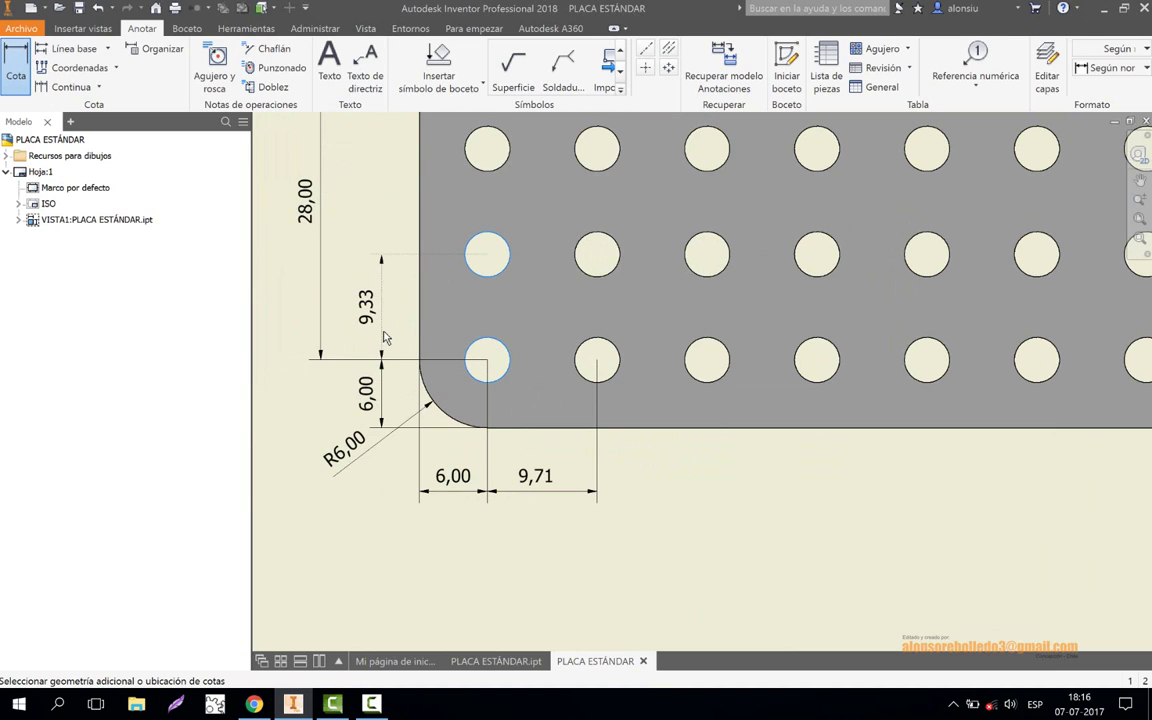
left_click(381, 340)
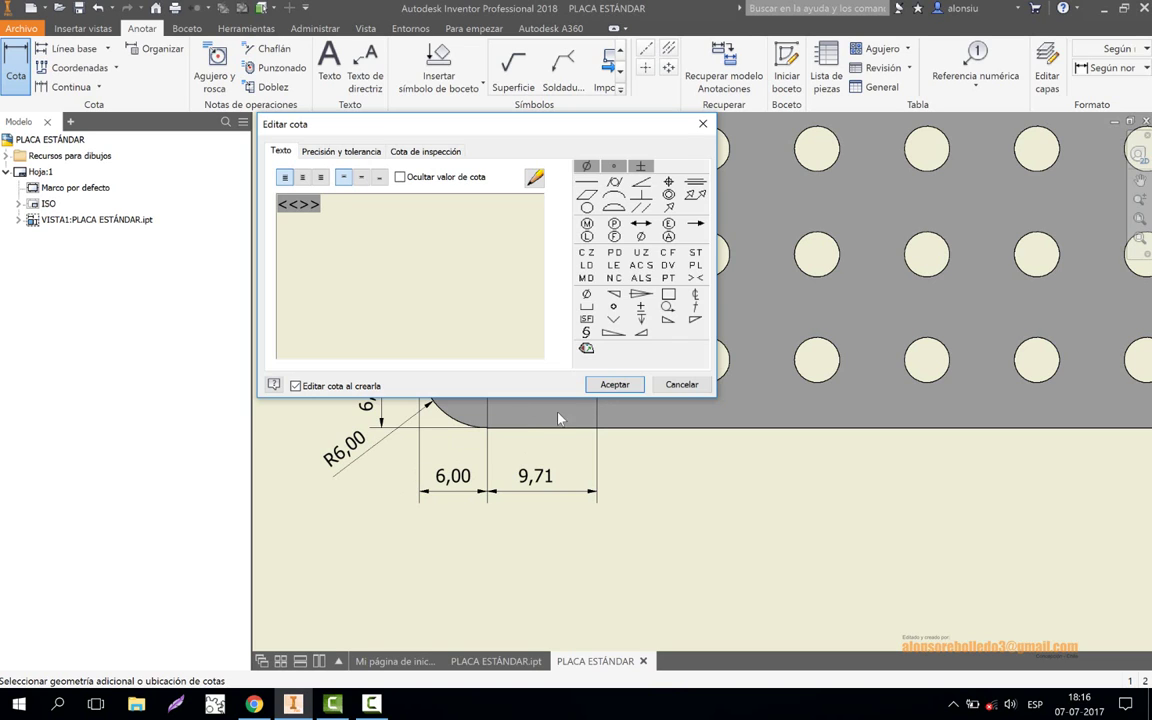
key("Return")
key("Escape")
- Delete the radius dimension at the plate's lower-left corner
right_click(340, 457)
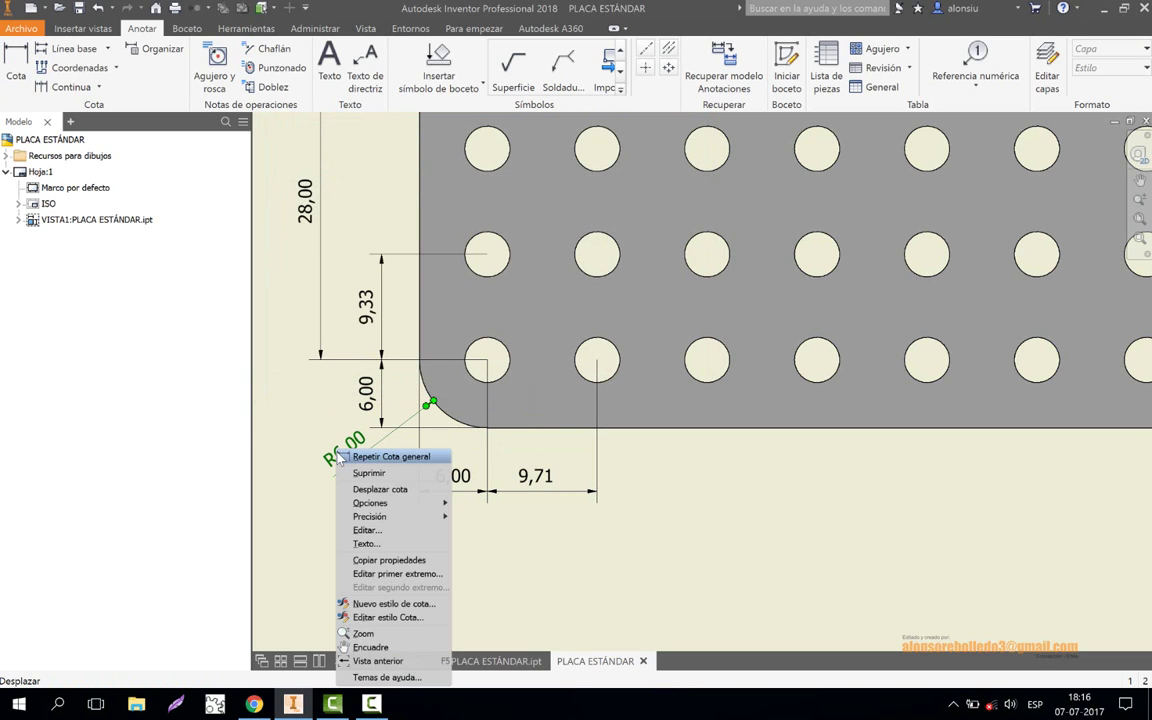
left_click(365, 473)
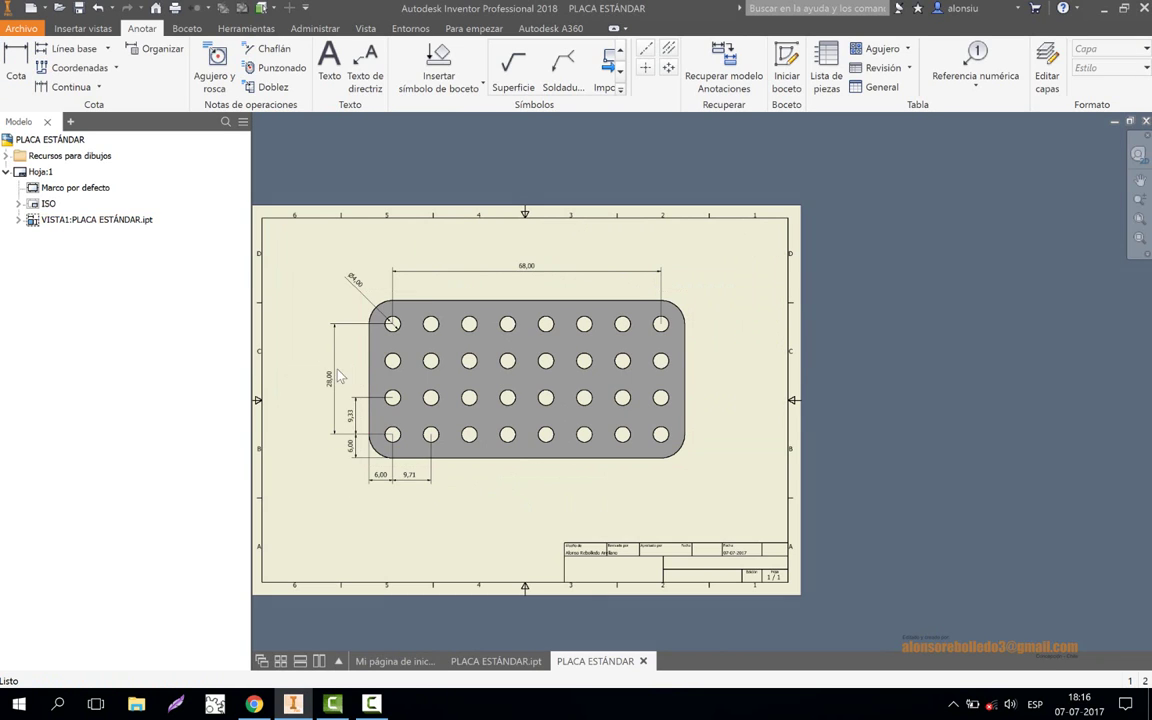
- Dimension the radius of the plate's lower-right corner, placing the text outside the plate
scroll(308, 338, "up", 3)
left_click(18, 62)
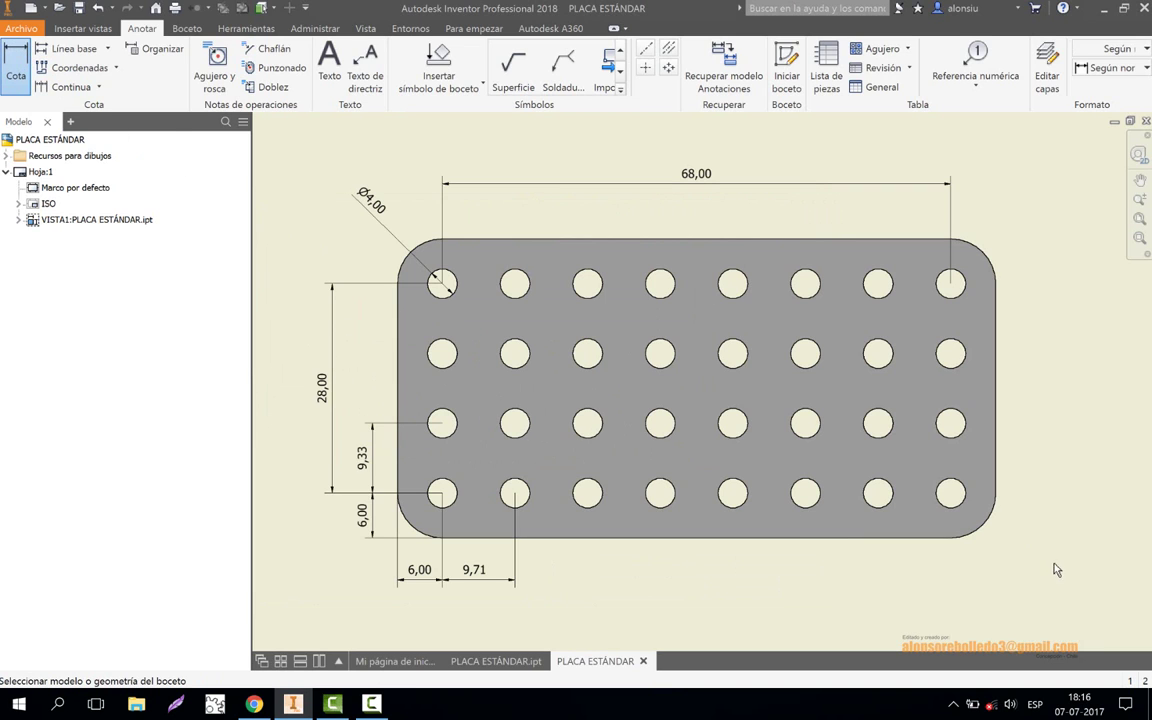
left_click(981, 528)
left_click(1013, 560)
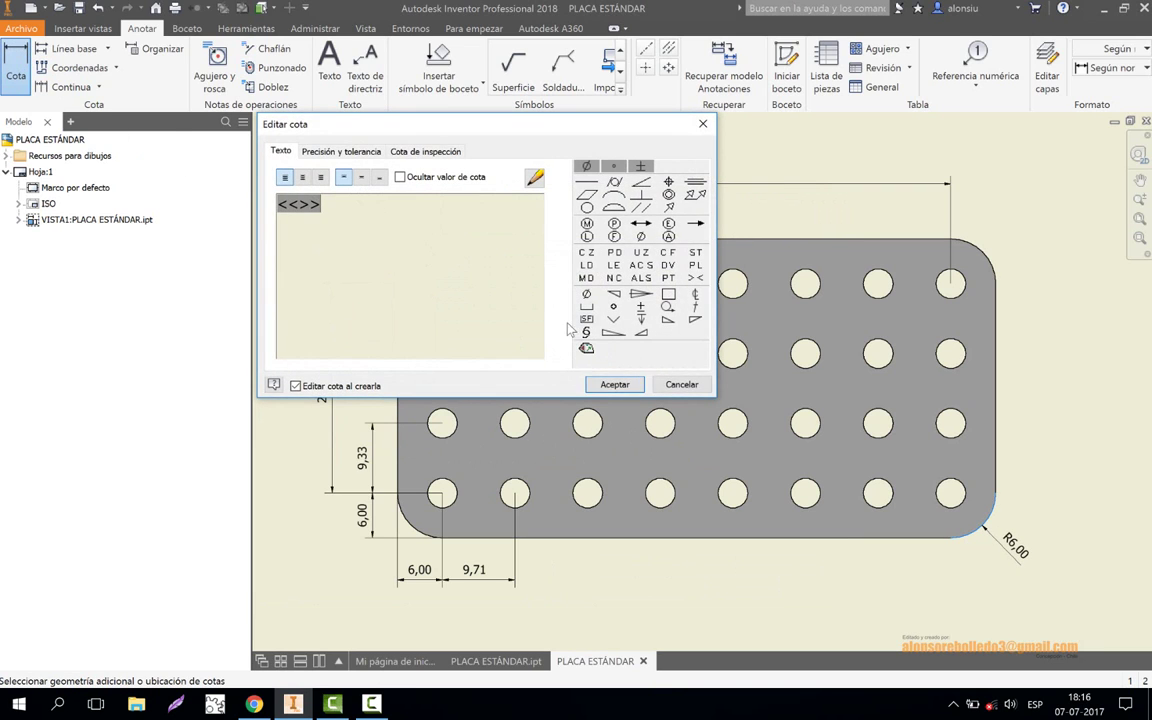
left_click(612, 383)
- Add center marks to the holes in the first four columns, skipping the upper-left hole and the second-row hole of the fourth column
left_click(645, 67)
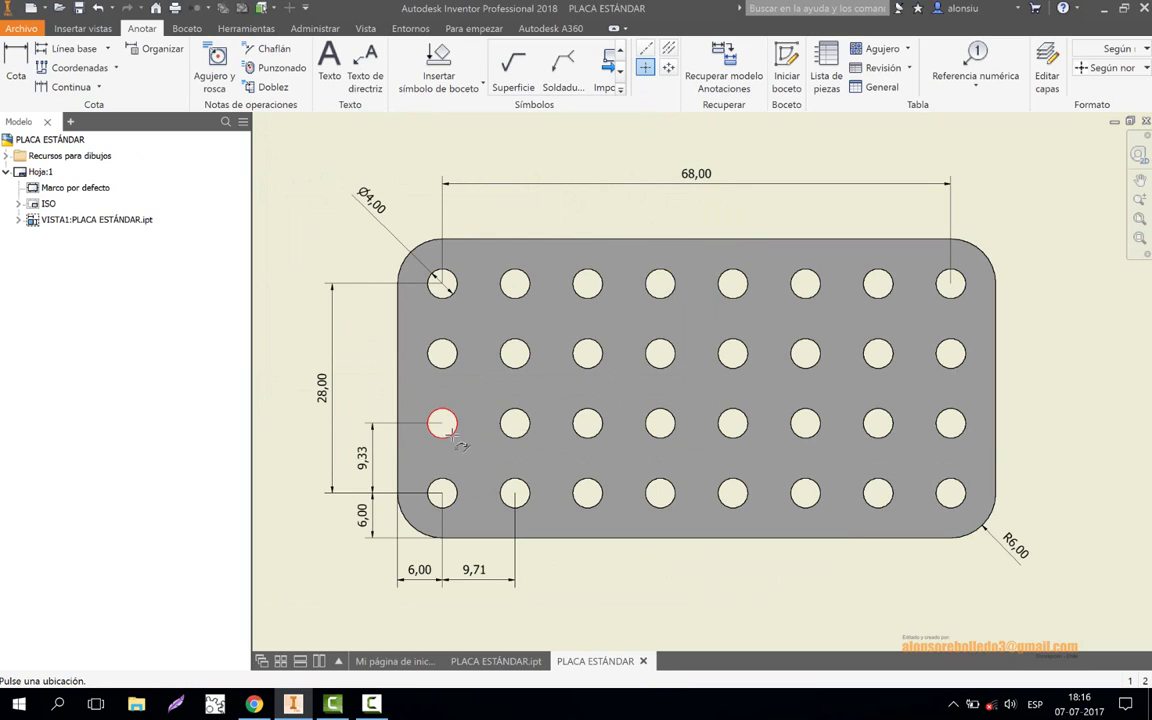
left_click(451, 367)
left_click(455, 502)
left_click(507, 499)
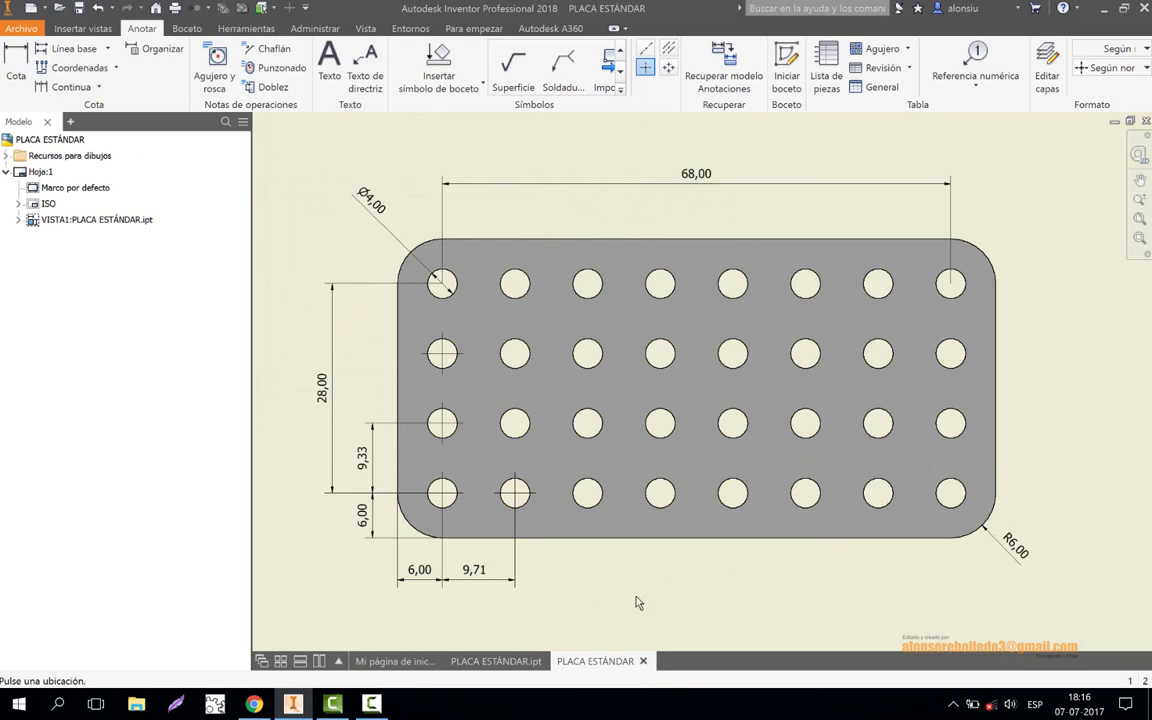
left_click(526, 308)
left_click(597, 489)
left_click(659, 496)
left_click(659, 421)
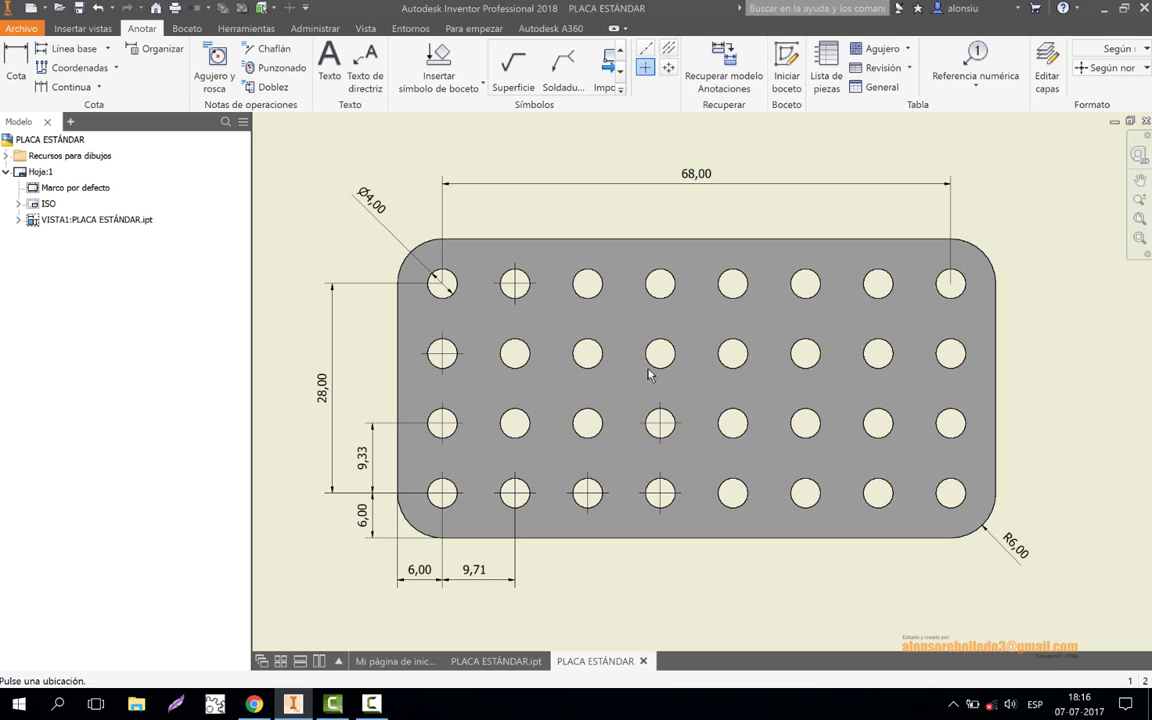
left_click(593, 366)
left_click(592, 436)
left_click(540, 360)
left_click(595, 290)
left_click(668, 298)
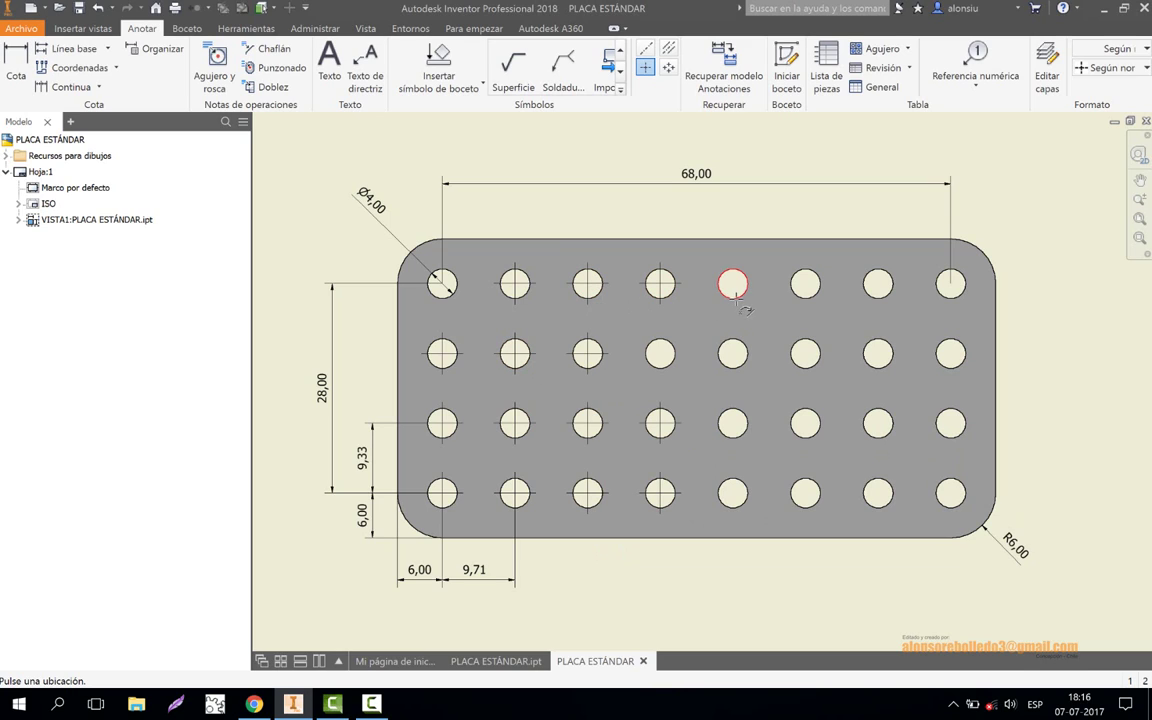
- Add center marks to the two uppermost holes of the fifth and sixth columns
left_click(742, 300)
left_click(742, 350)
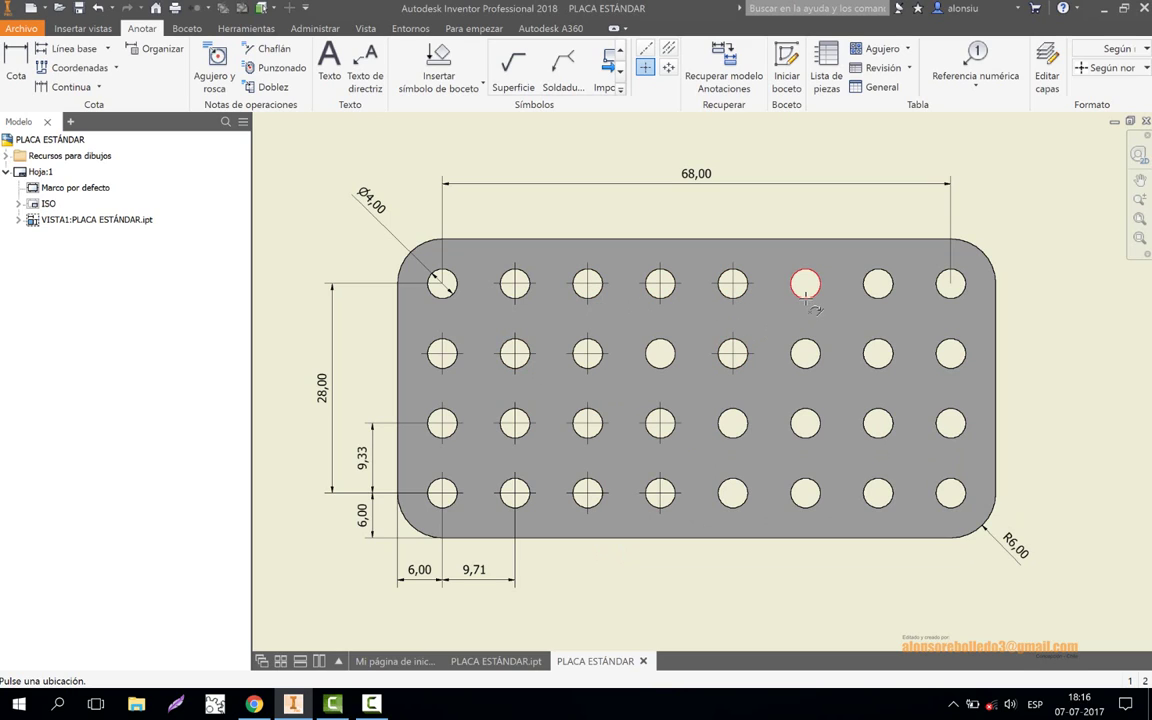
left_click(806, 298)
left_click(806, 352)
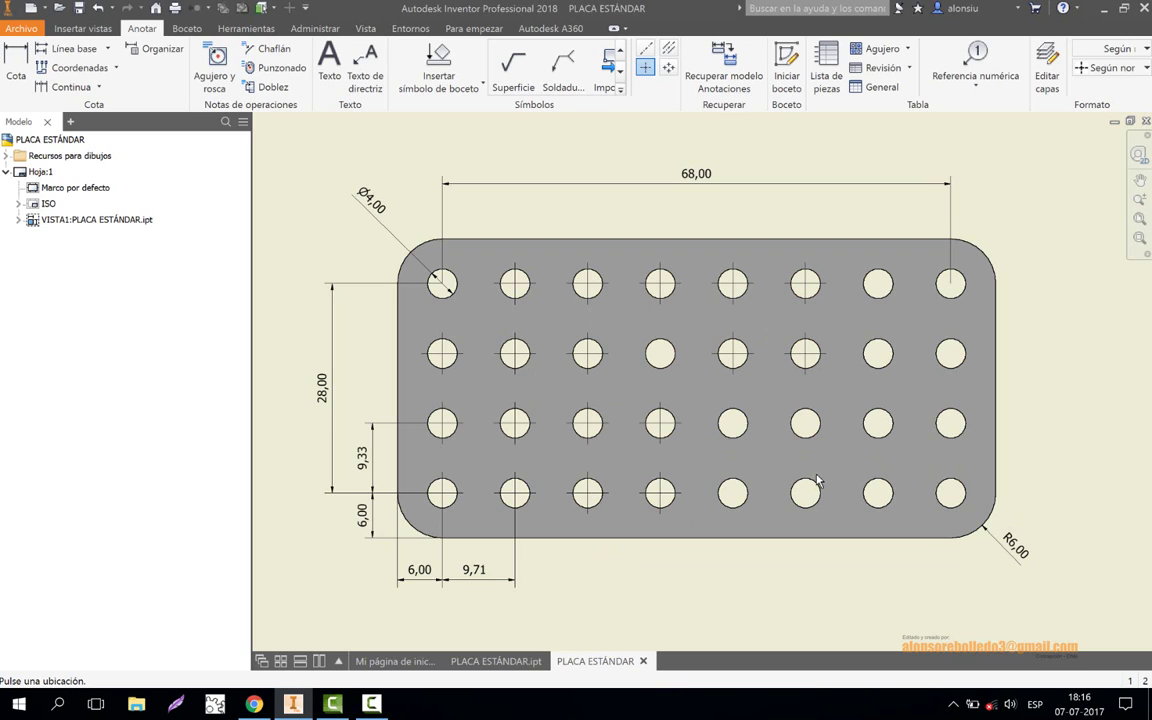